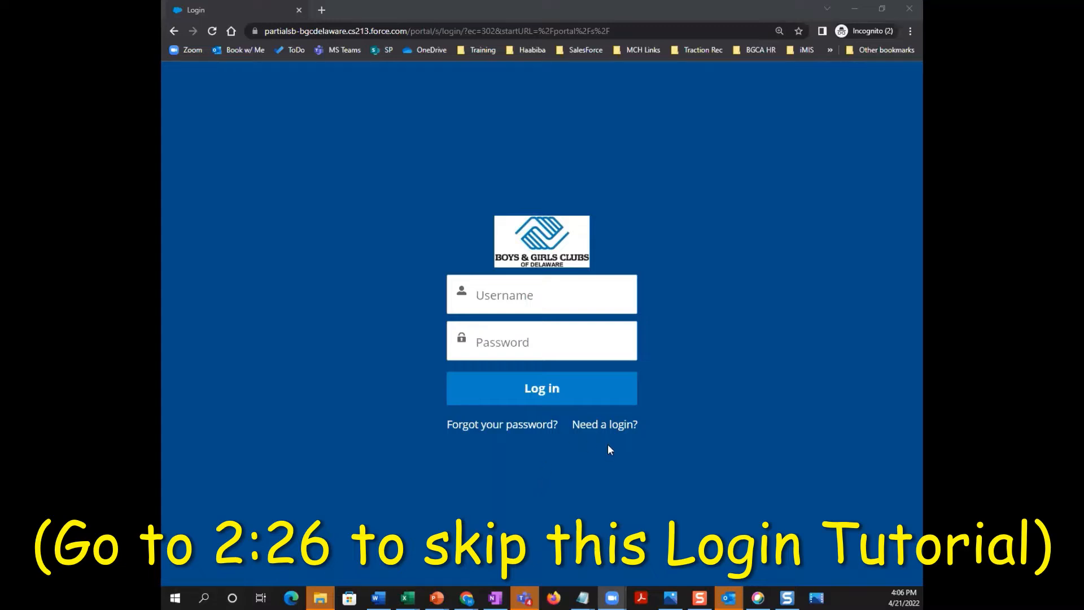
- Open the Create Account form and enter the parent's first and last name
click(596, 432)
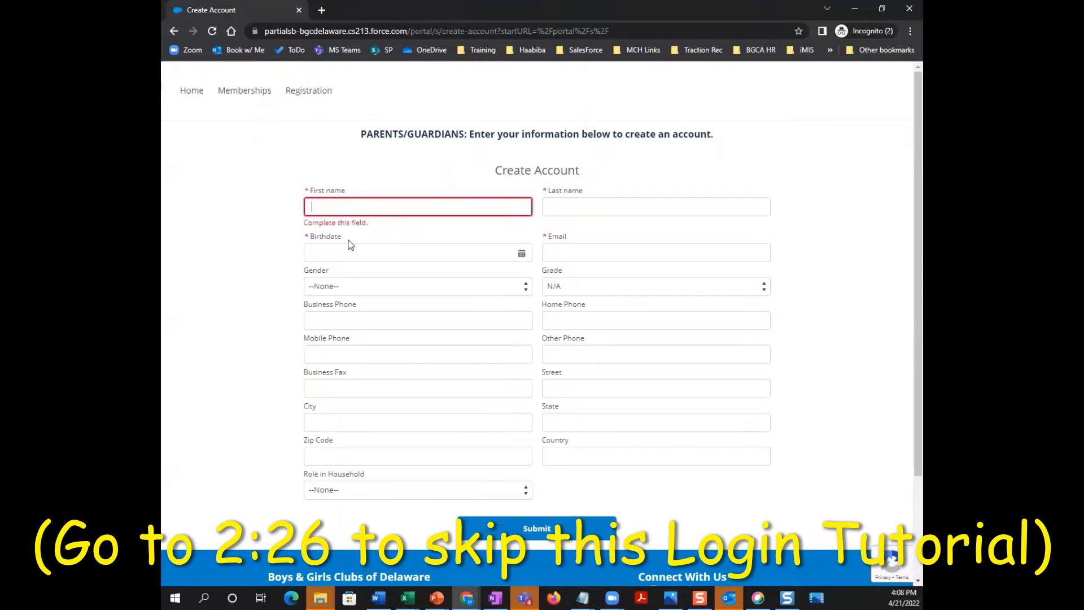
key(Tab)
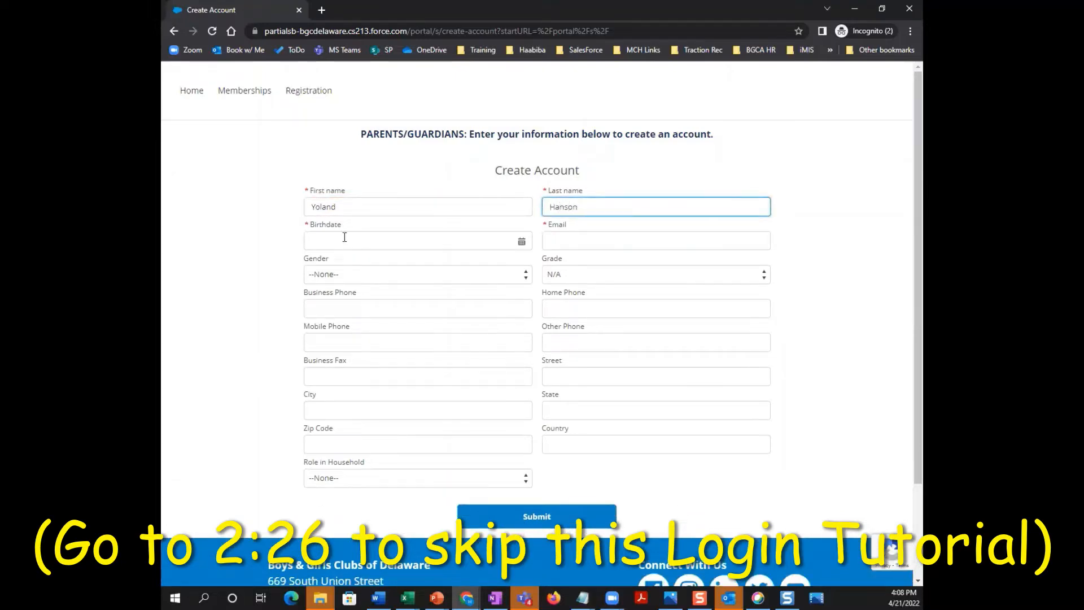
click(345, 209)
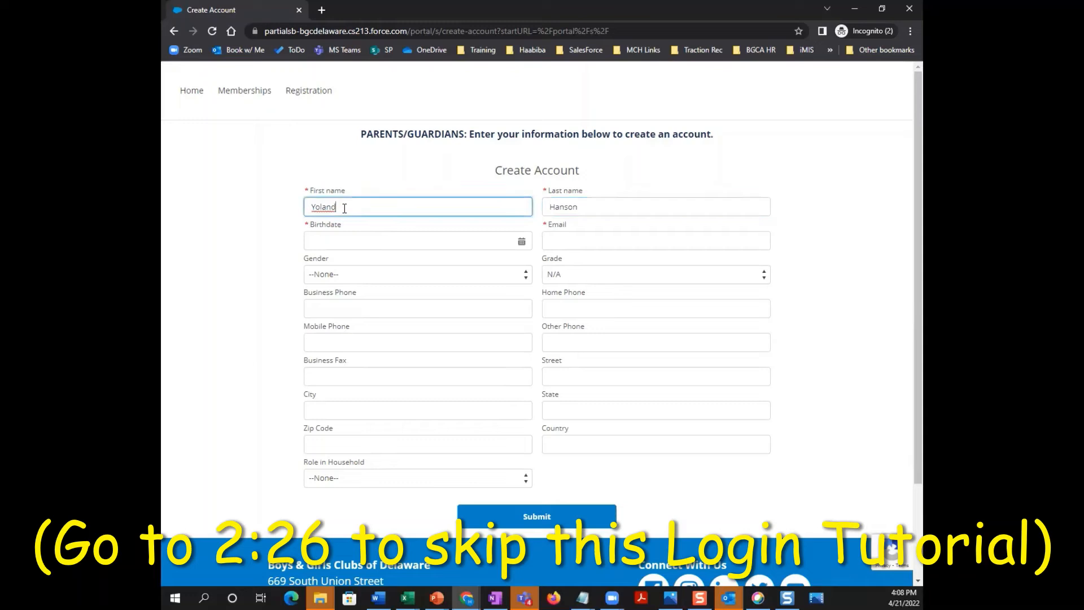
text(a)
click(323, 242)
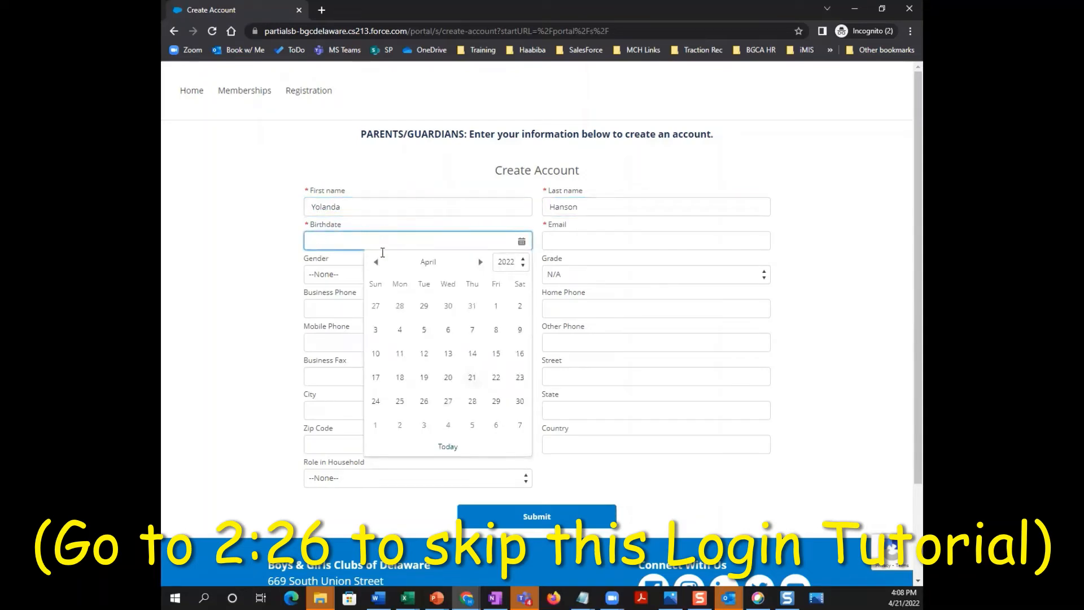
click(480, 262)
click(480, 262)
click(481, 262)
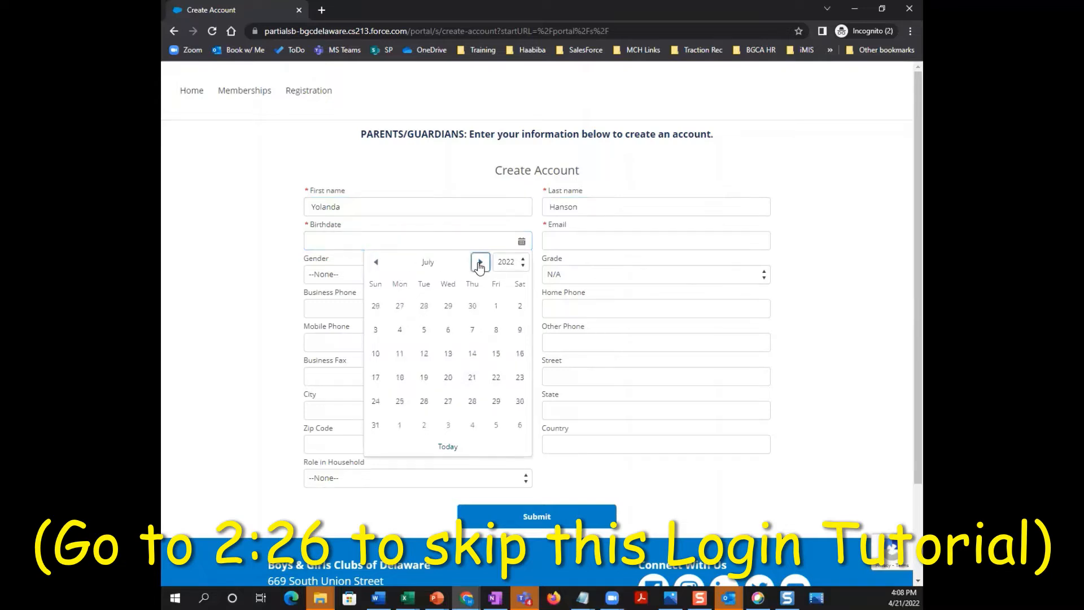
click(480, 262)
click(480, 262)
click(480, 263)
click(480, 262)
click(480, 262)
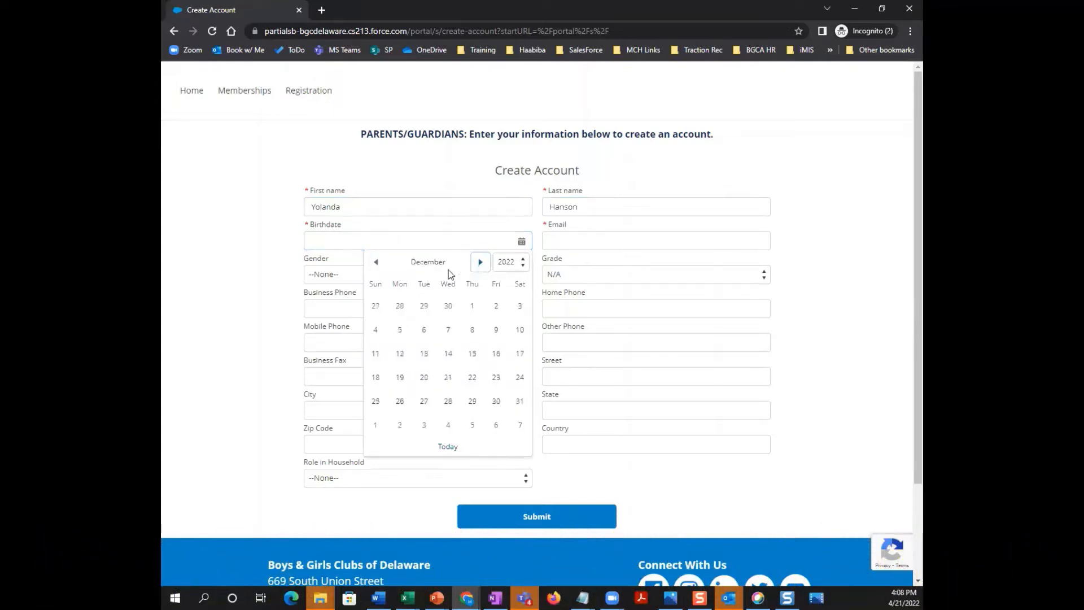
click(382, 332)
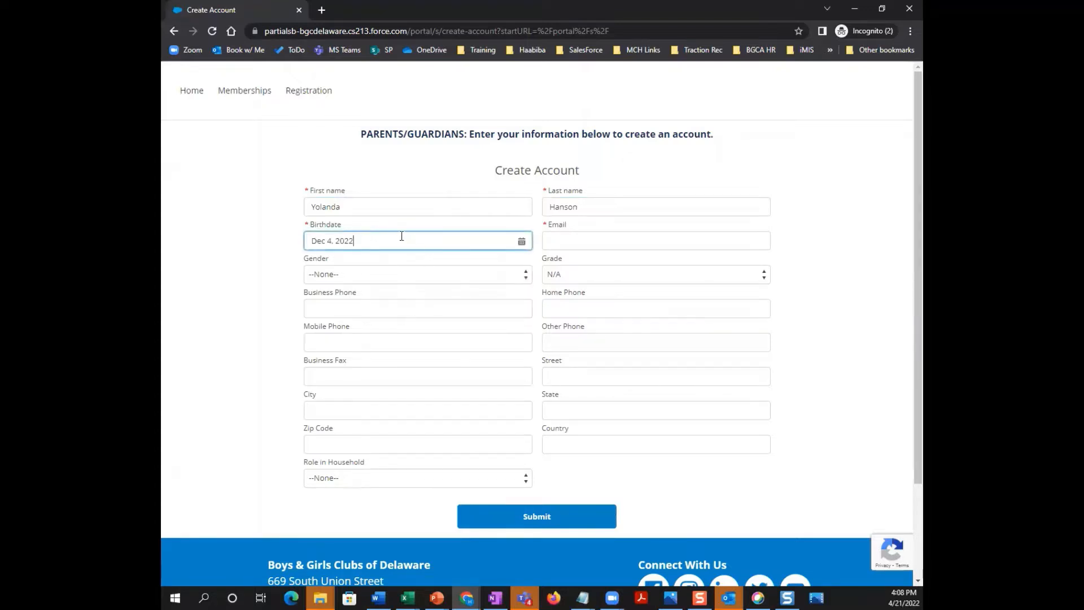
key(BackSpace)
key(BackSpace)
key(BackSpace)
text(1989)
click(583, 243)
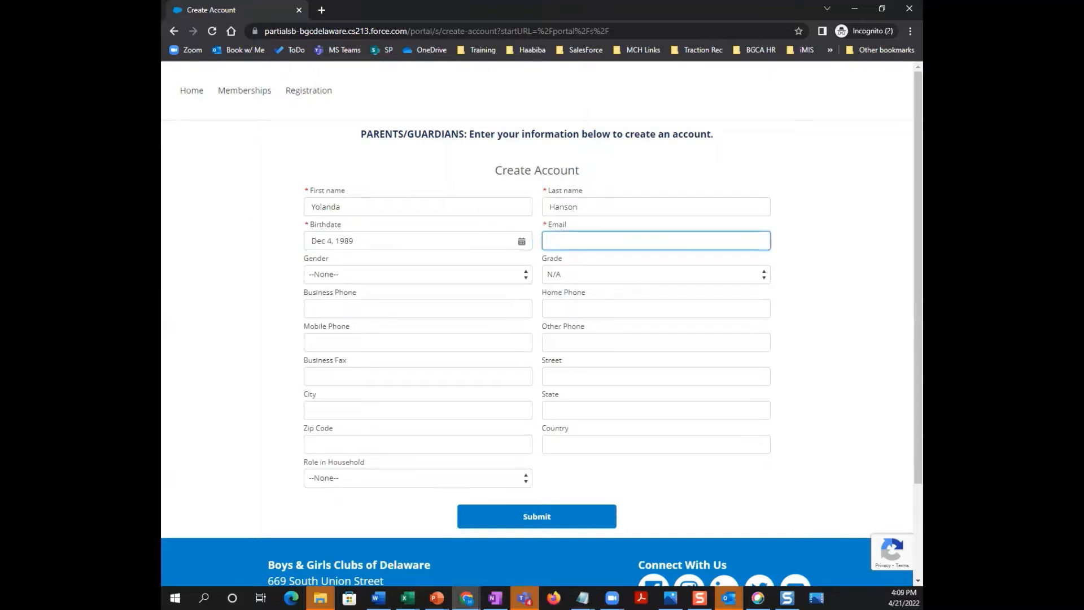
key(alt+Tab)
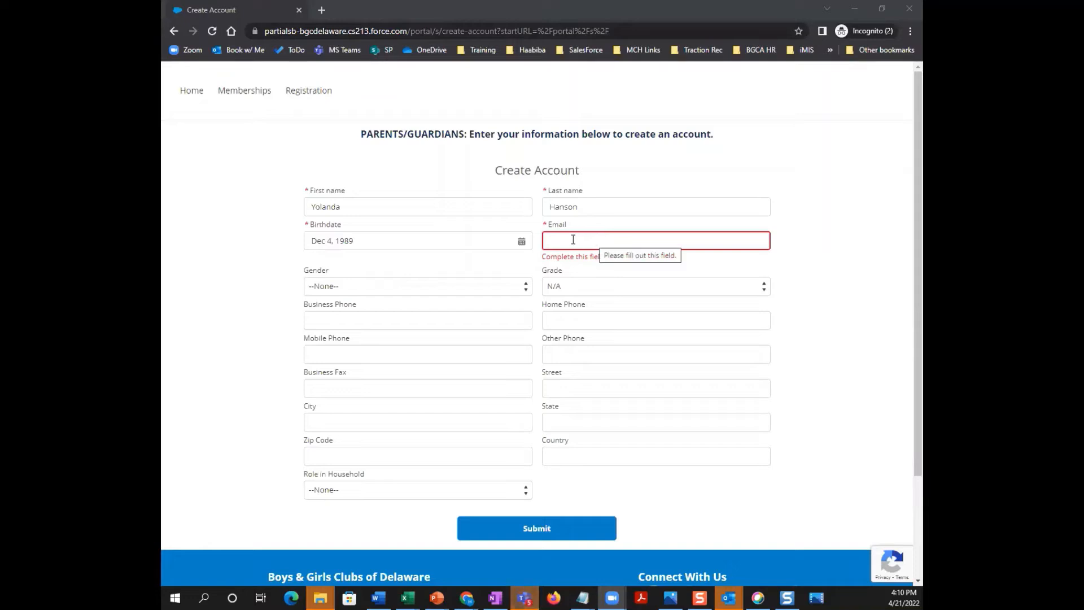
- Submit the new account, hit the already-registered error, and return to the login page
click(531, 537)
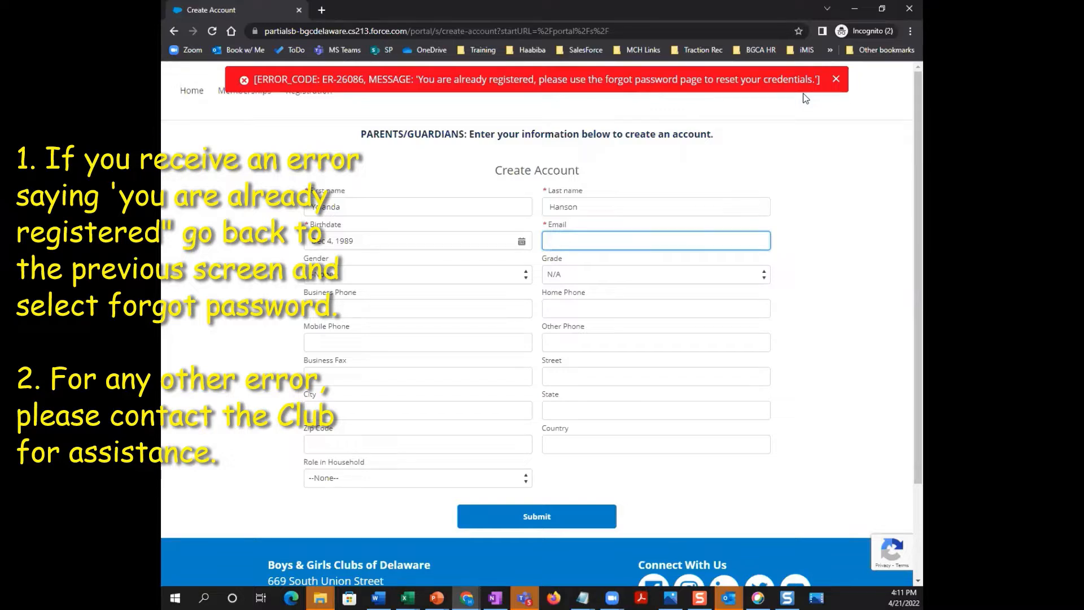
click(173, 32)
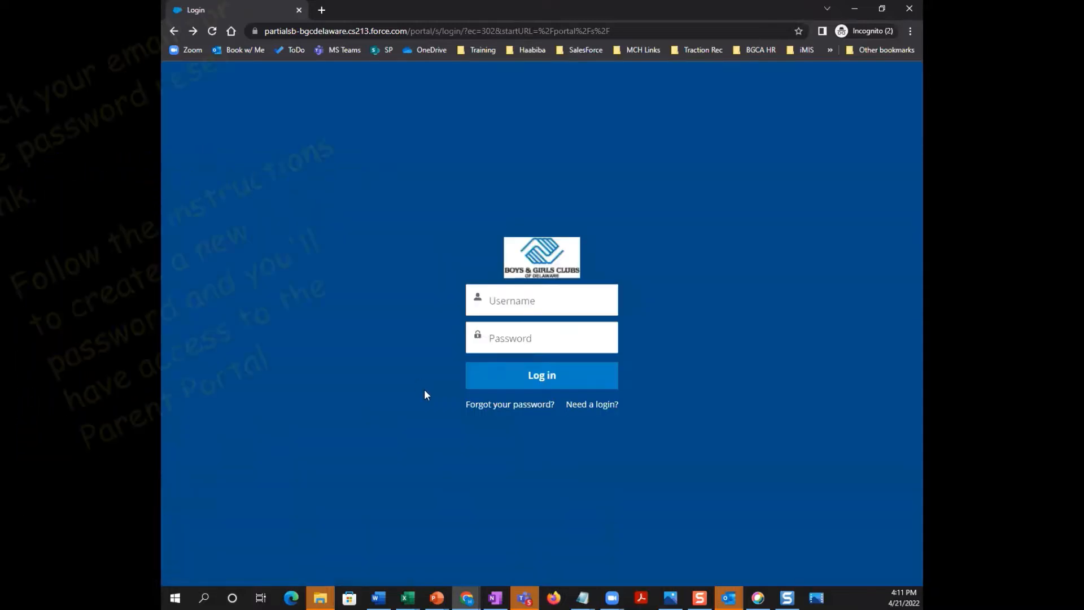
click(509, 405)
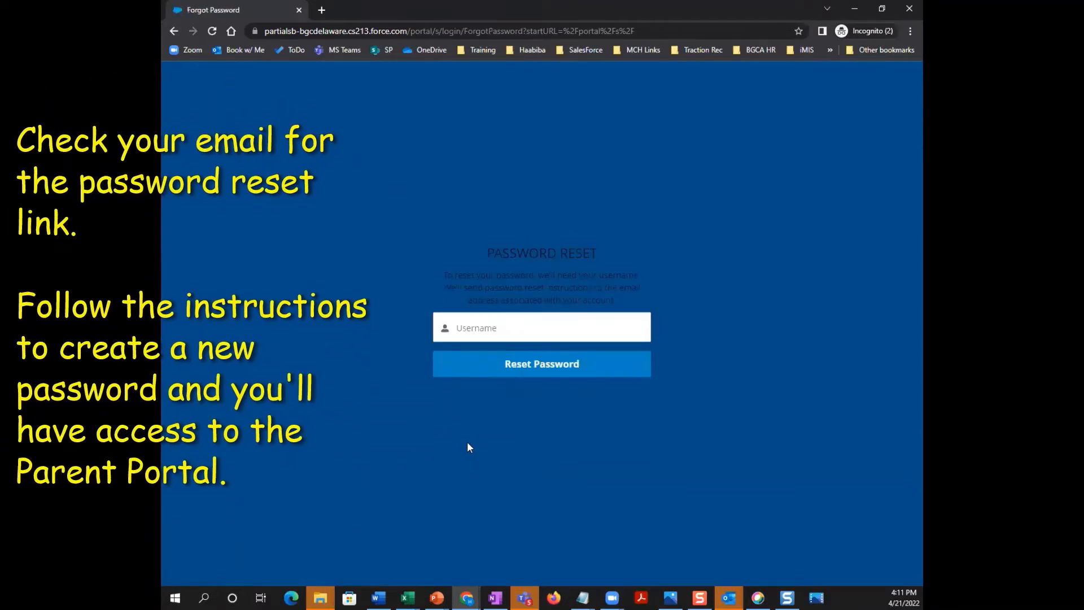
click(465, 339)
click(171, 31)
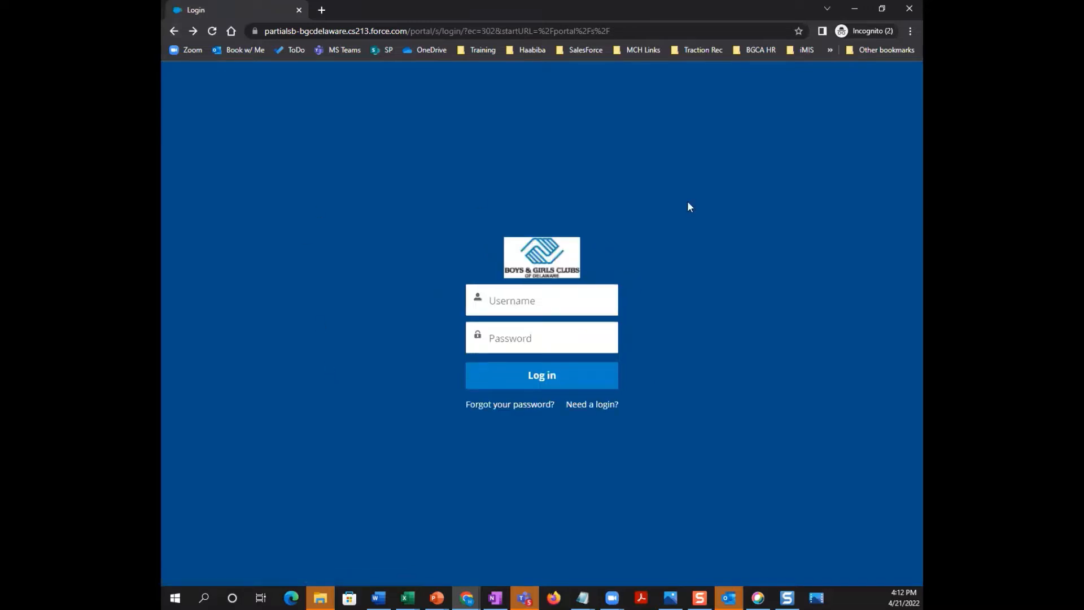
- Sign in from the login page to reach the Home page listing three household memberships
click(602, 405)
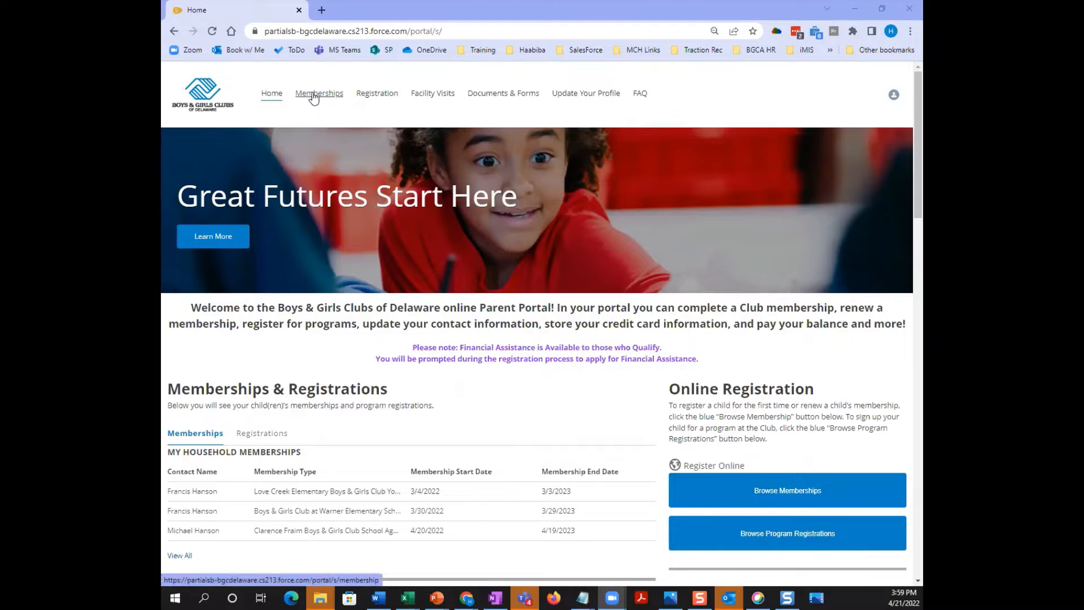
- Open Memberships and keep Clarence Fraim Boys & Girls Club as the location in the club chooser
click(314, 95)
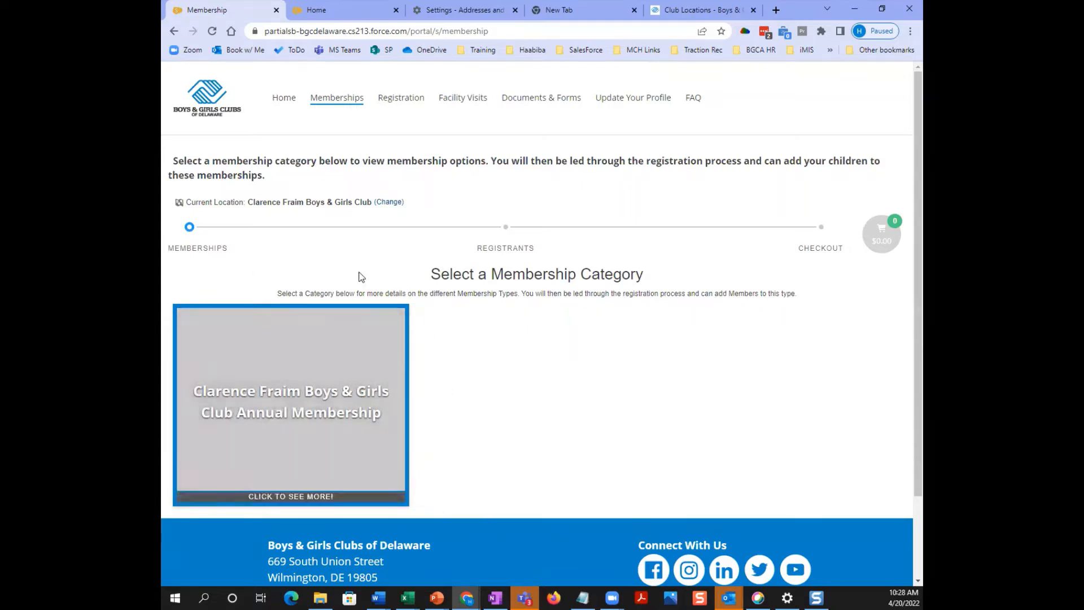
click(394, 203)
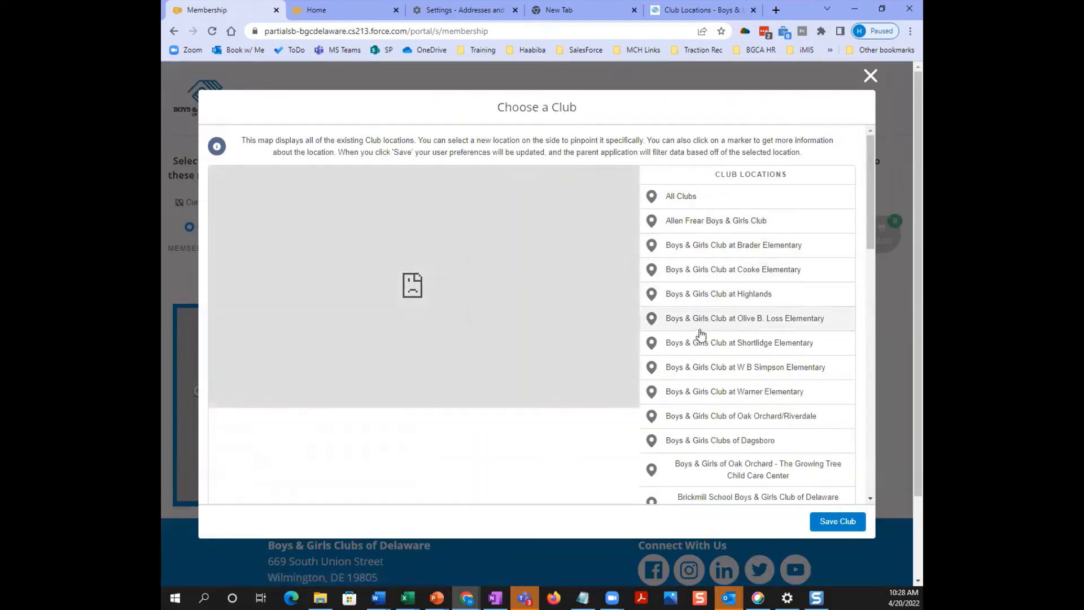
scroll(702, 367, down, 3)
click(703, 366)
scroll(703, 371, down, 10)
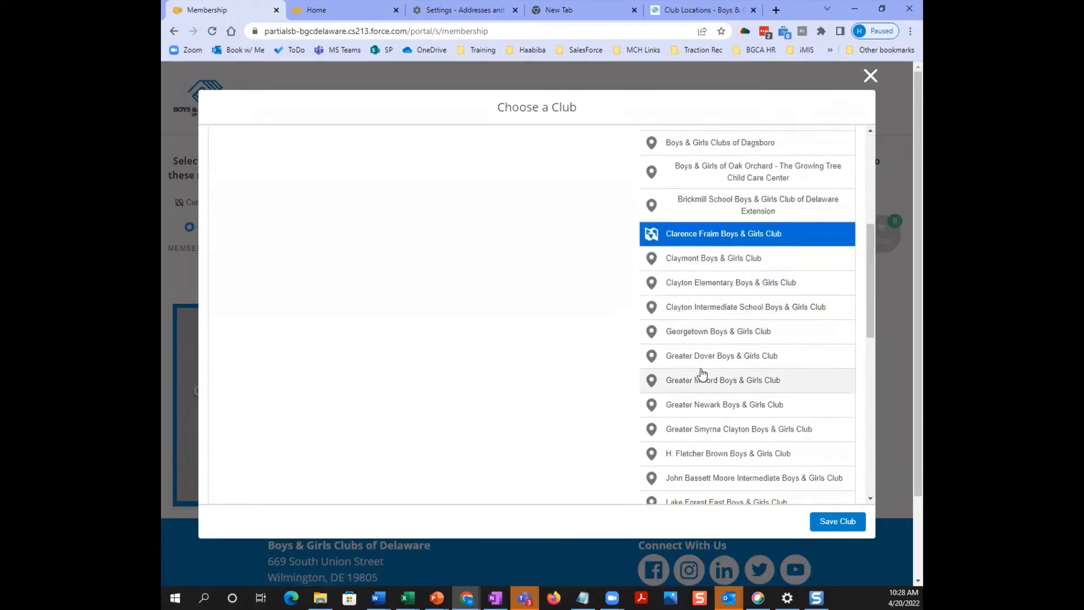
scroll(702, 374, down, 4)
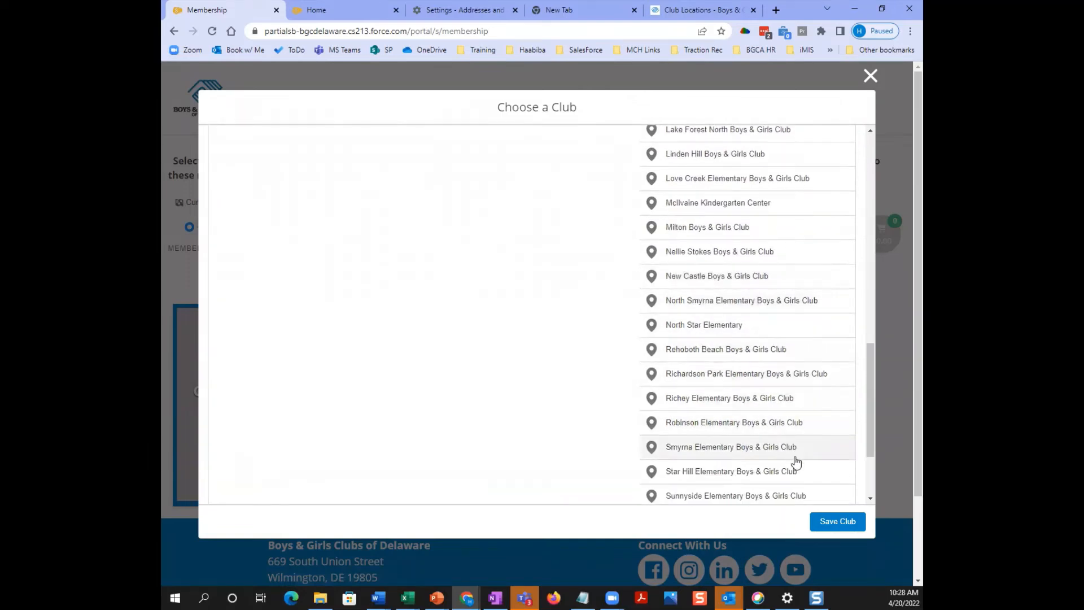
click(870, 75)
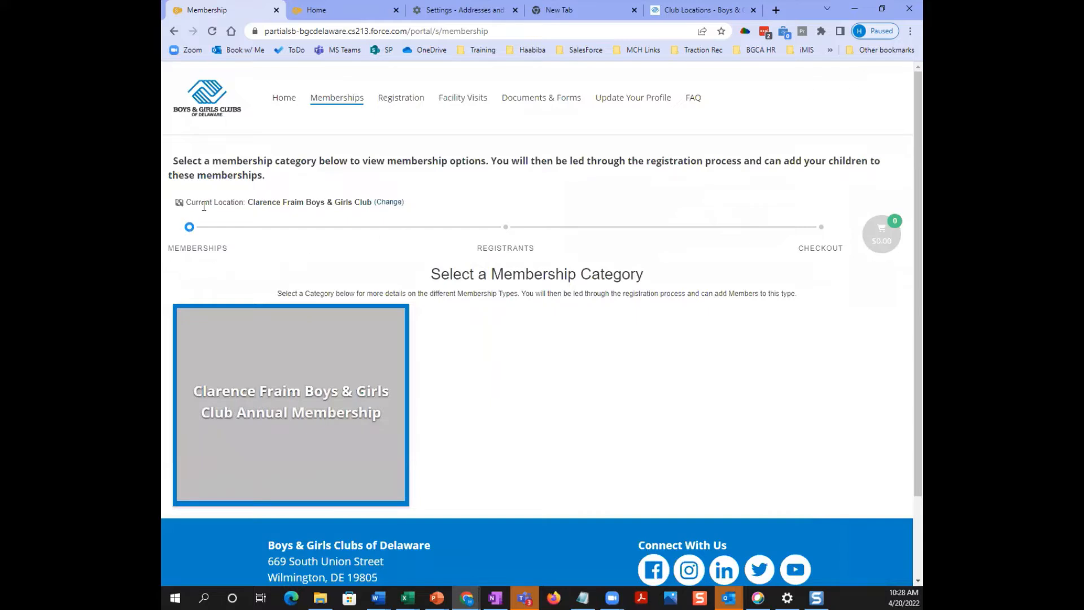
scroll(208, 226, down, 3)
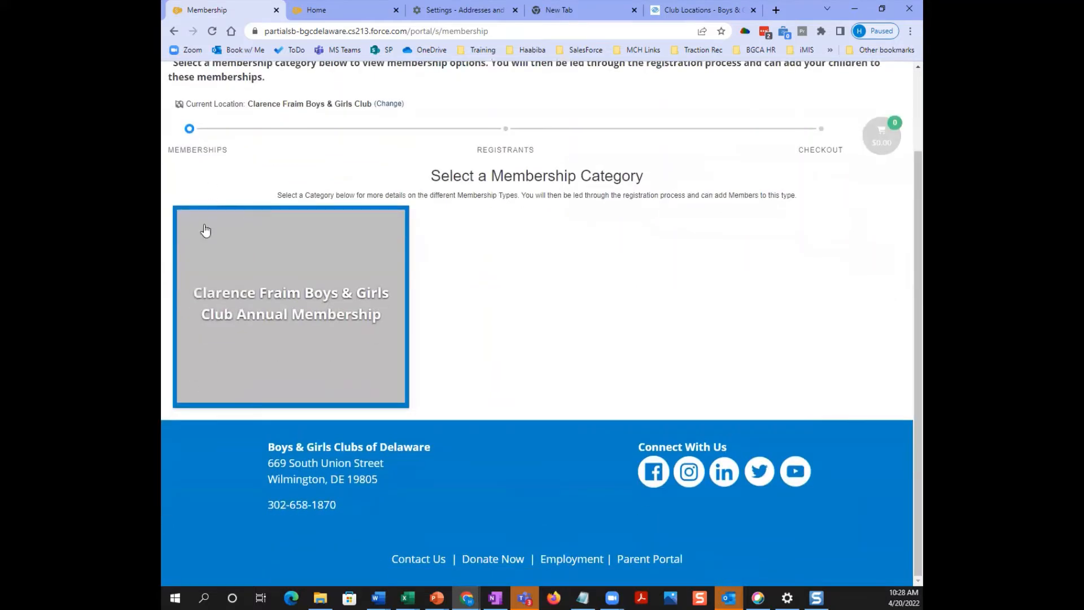
- Open the Clarence Fraim Annual Membership card and select the School Age Membership (ages 5-12)
click(281, 315)
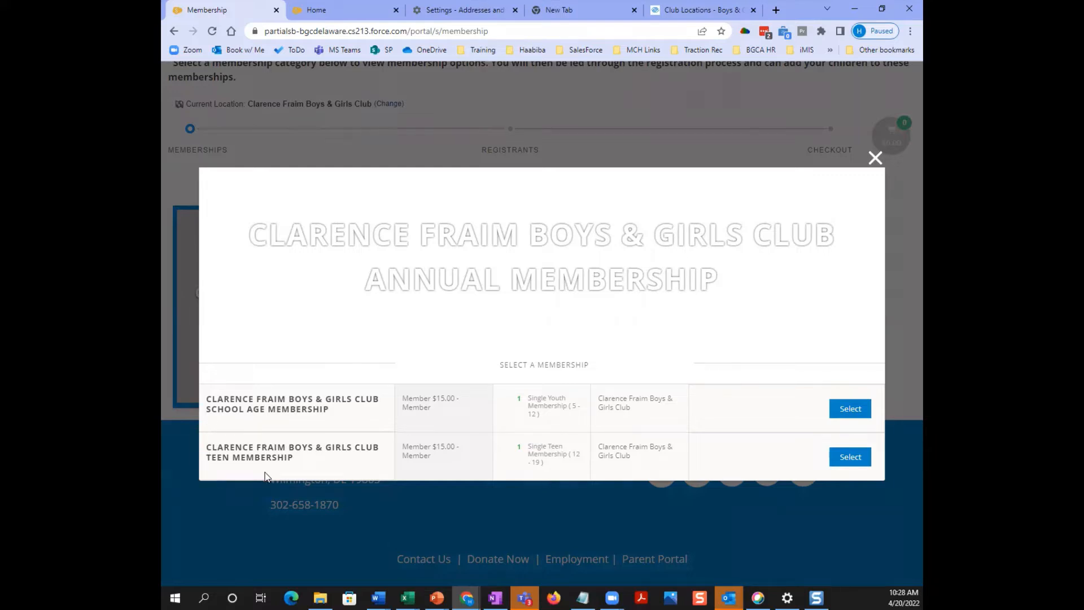
click(860, 412)
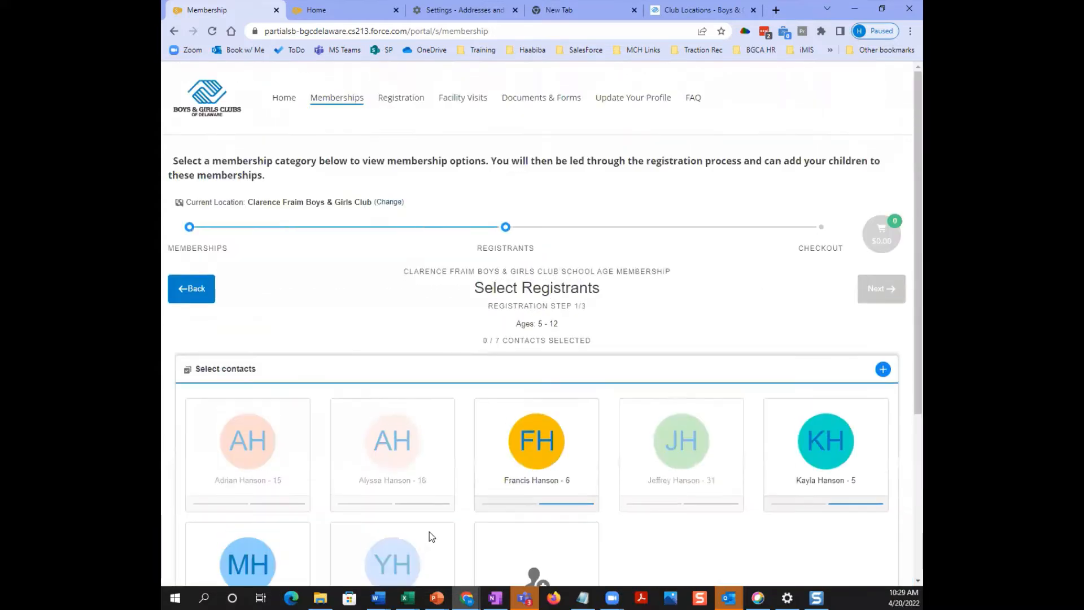
- Select the eligible 12-year-old as the only registrant and continue to Membership Questions
scroll(687, 300, down, 4)
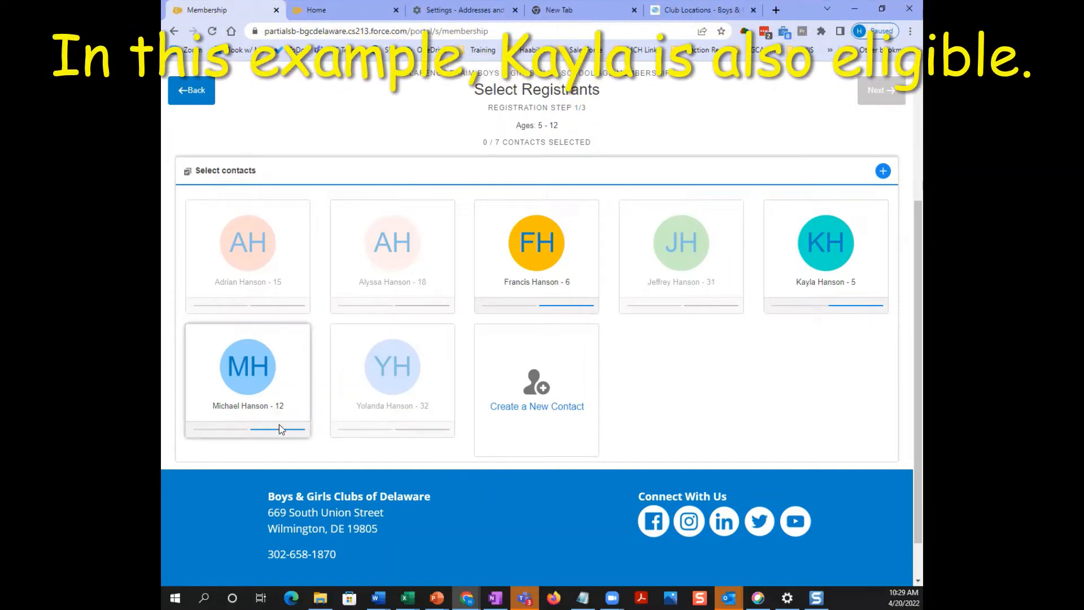
click(418, 303)
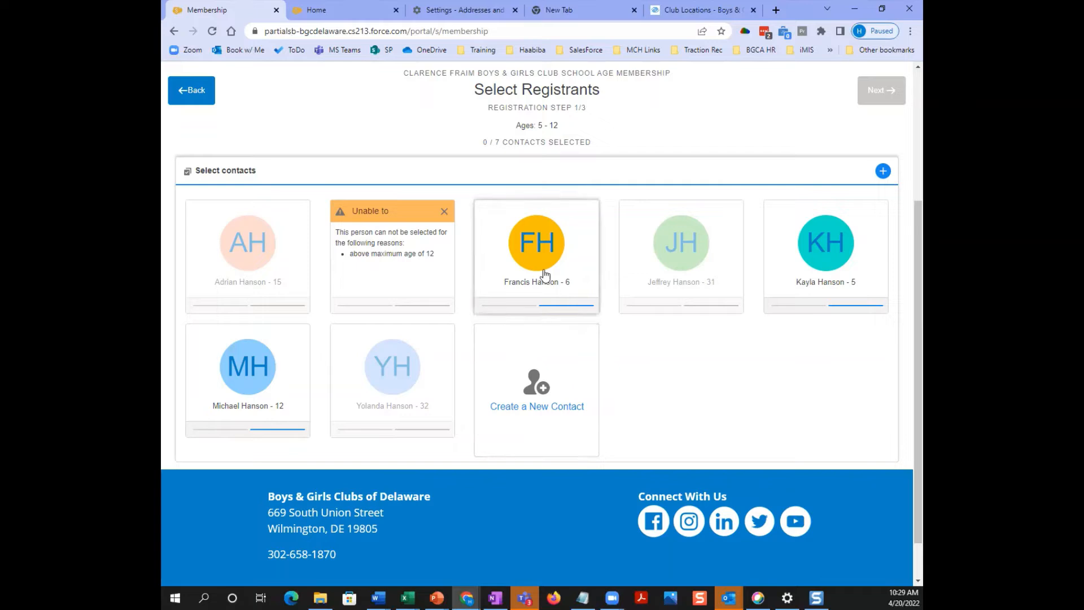
click(256, 414)
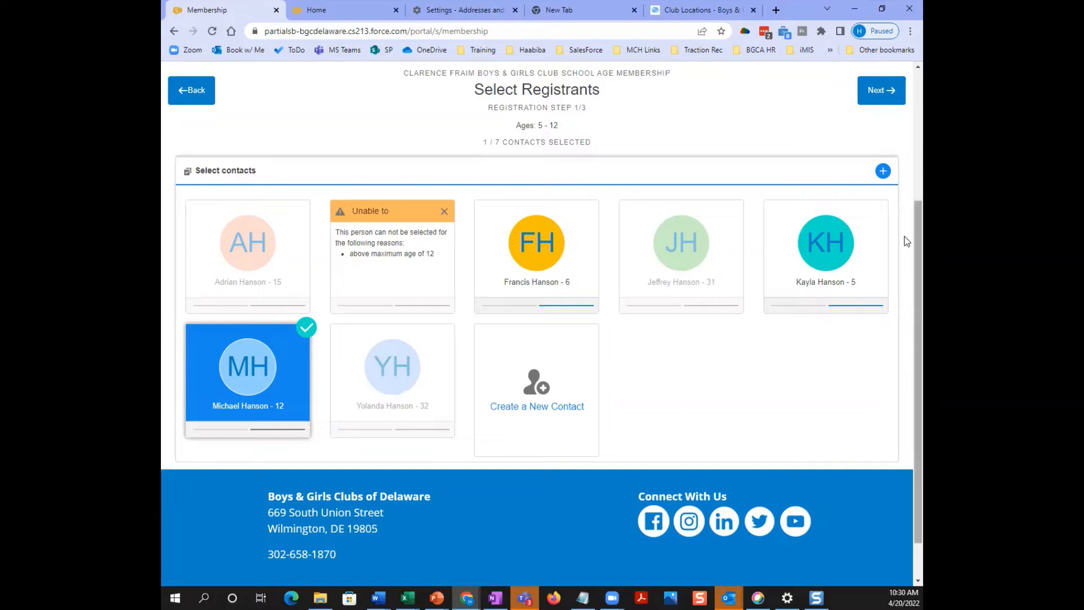
click(880, 88)
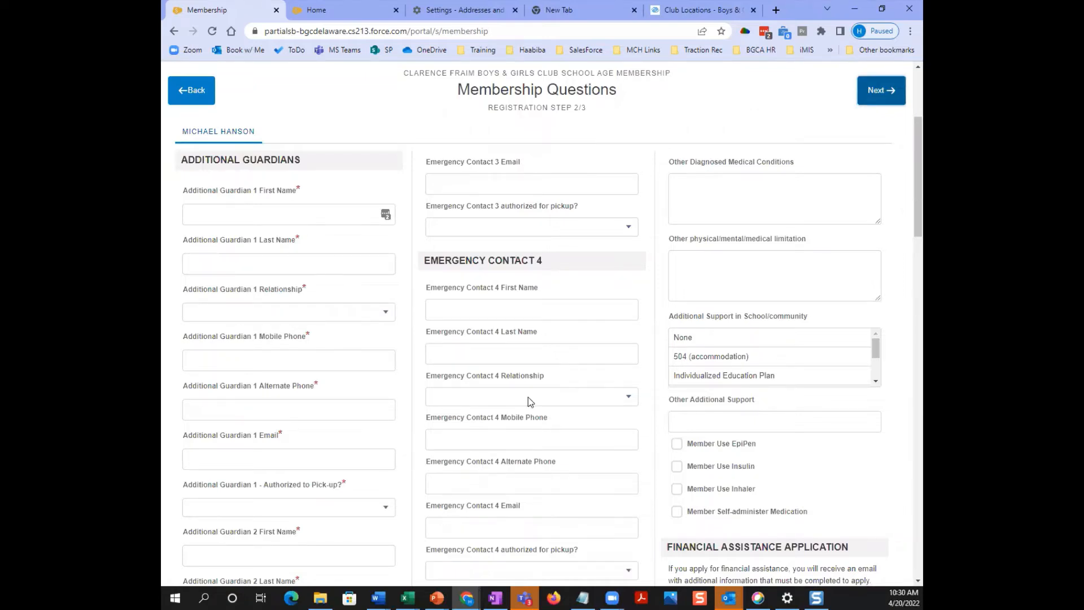
- Fill in two additional guardians, an emergency contact, and Eastside Charter as Northern Region school
scroll(527, 398, down, 12)
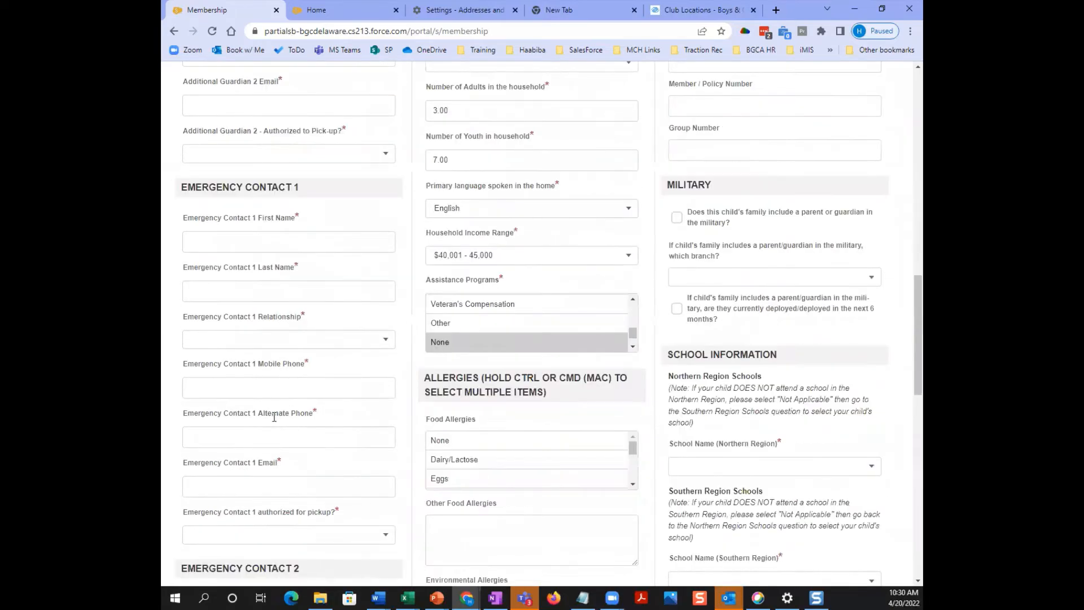
scroll(274, 416, down, 2)
scroll(294, 512, down, 6)
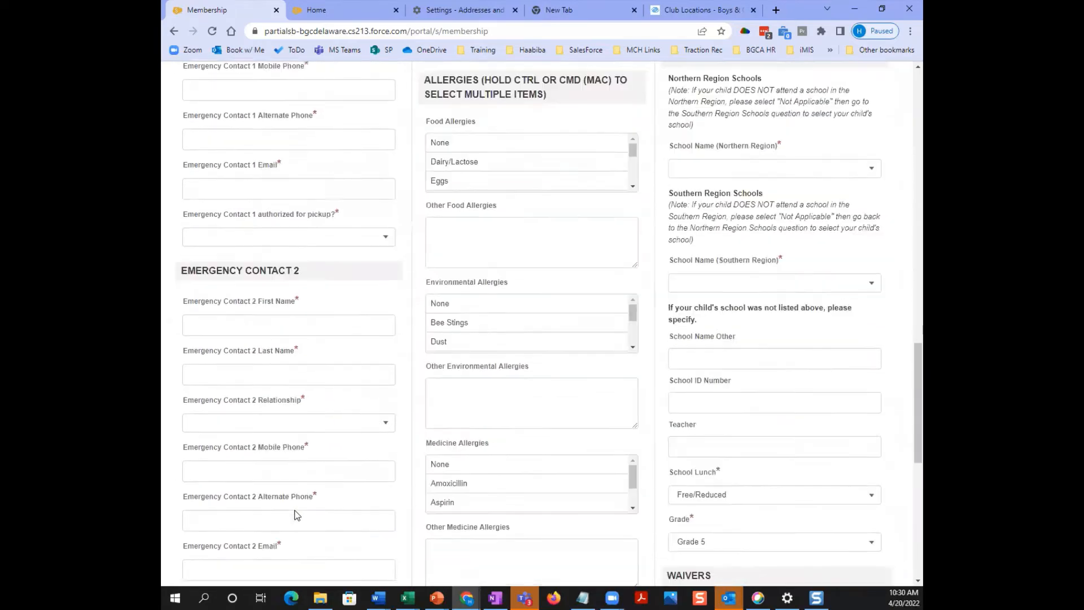
scroll(295, 517, down, 2)
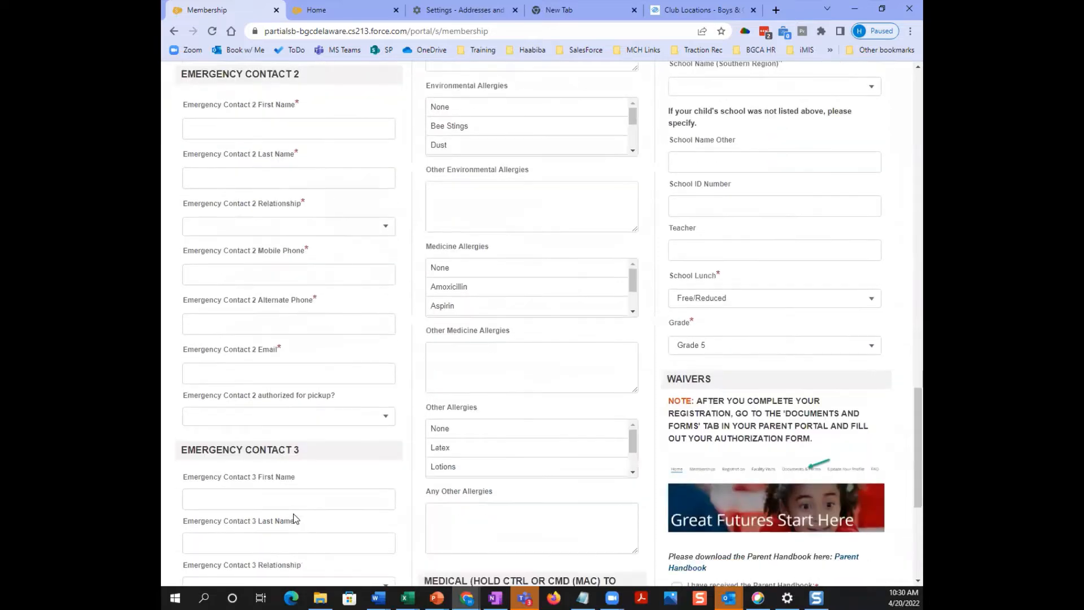
scroll(562, 460, down, 2)
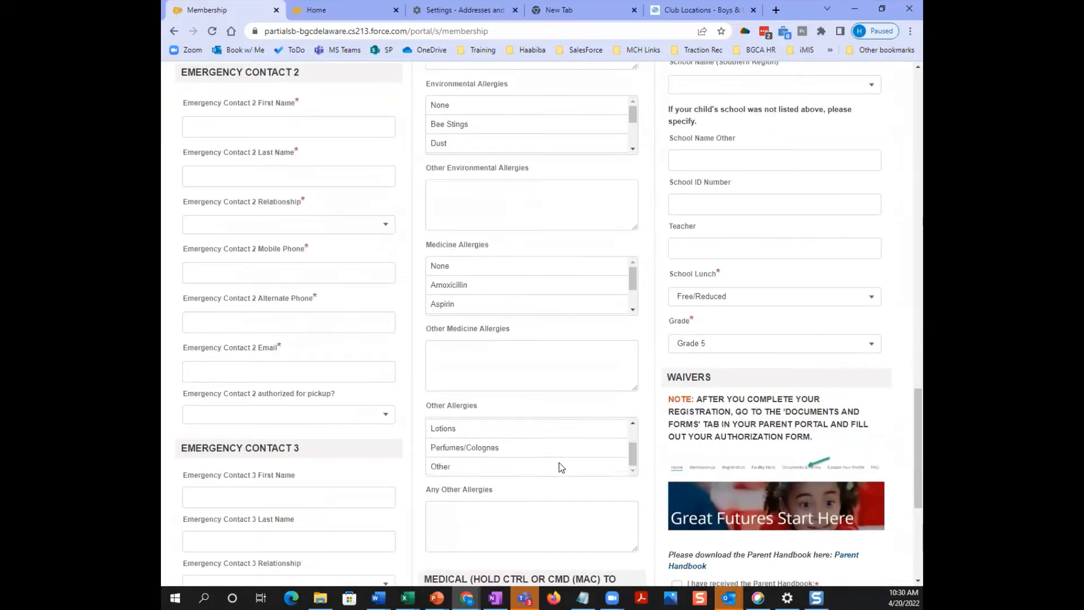
scroll(866, 290, up, 10)
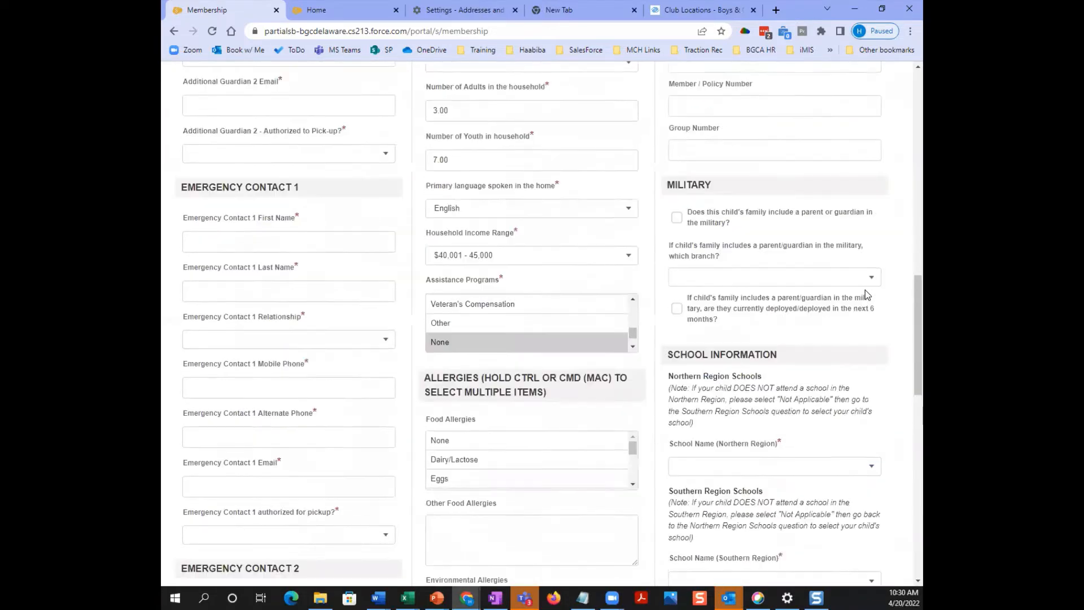
scroll(864, 291, down, 7)
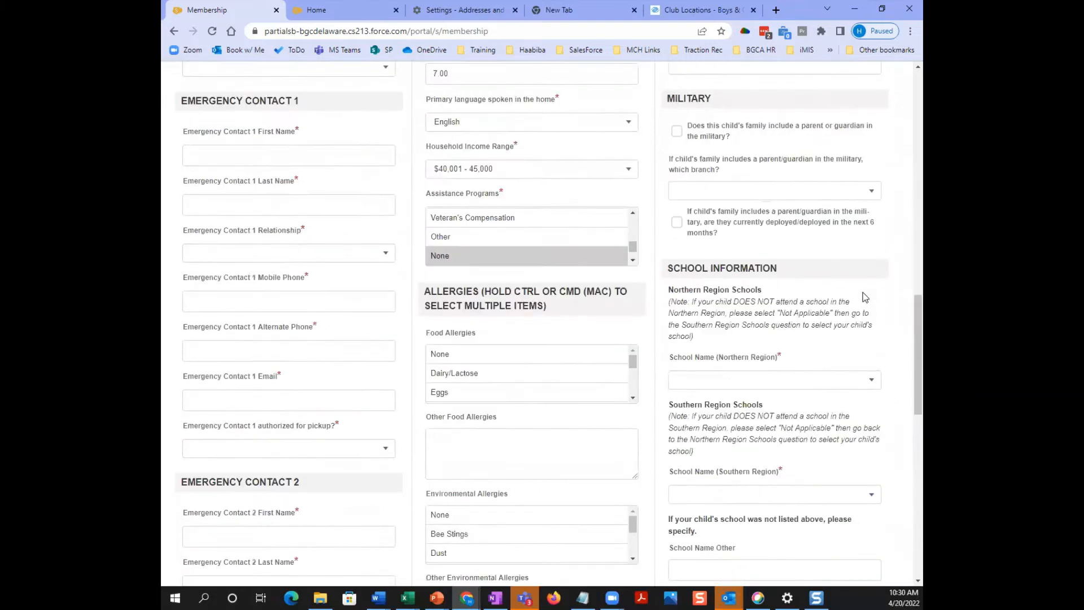
scroll(862, 297, down, 7)
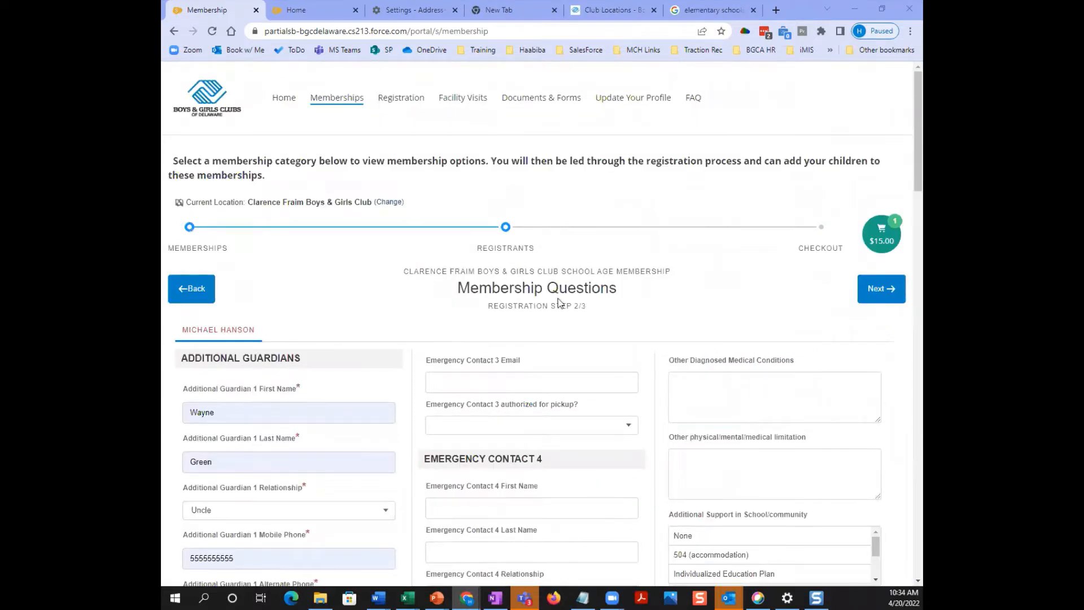
scroll(559, 303, down, 9)
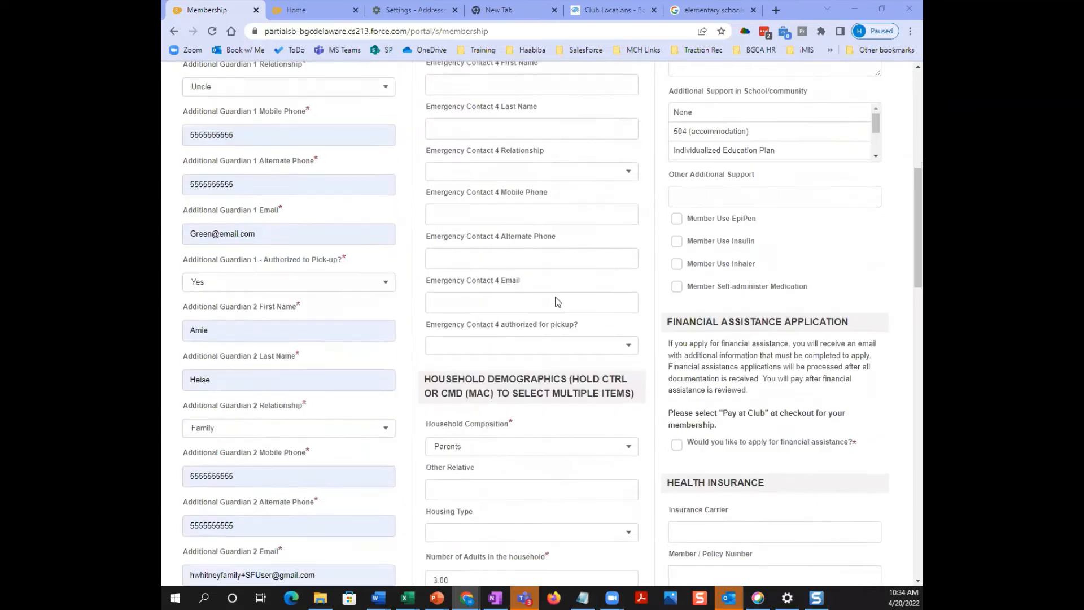
scroll(556, 301, down, 2)
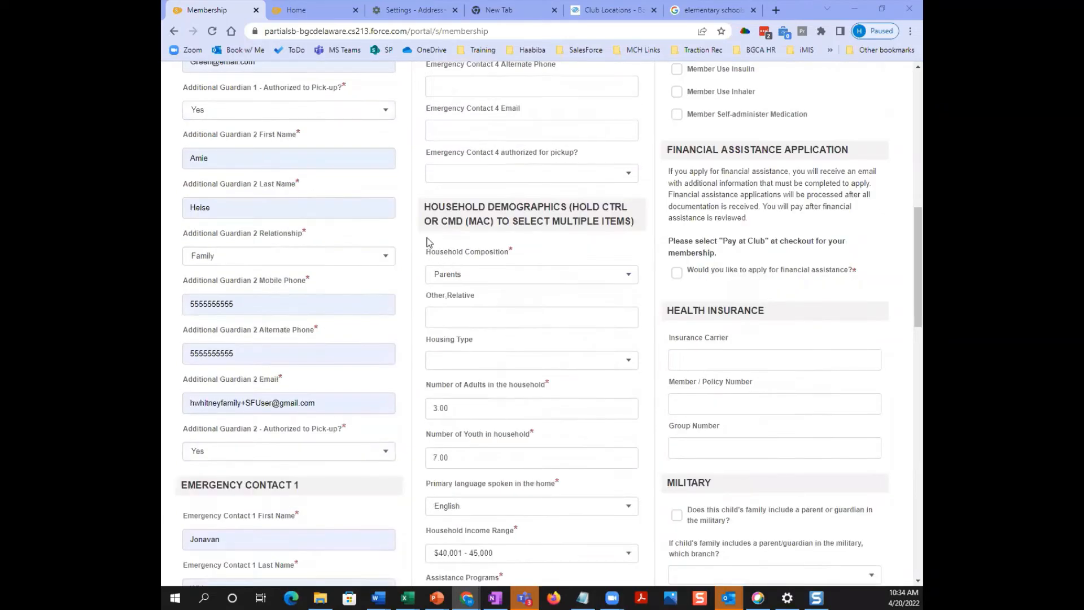
scroll(430, 241, down, 2)
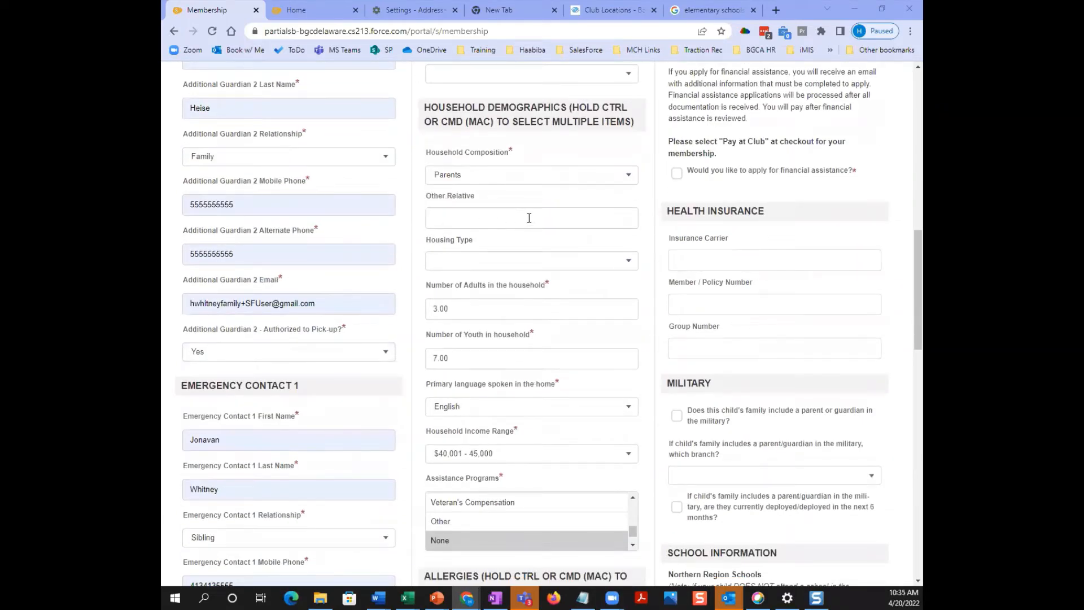
scroll(528, 218, down, 4)
drag(633, 332, 633, 310)
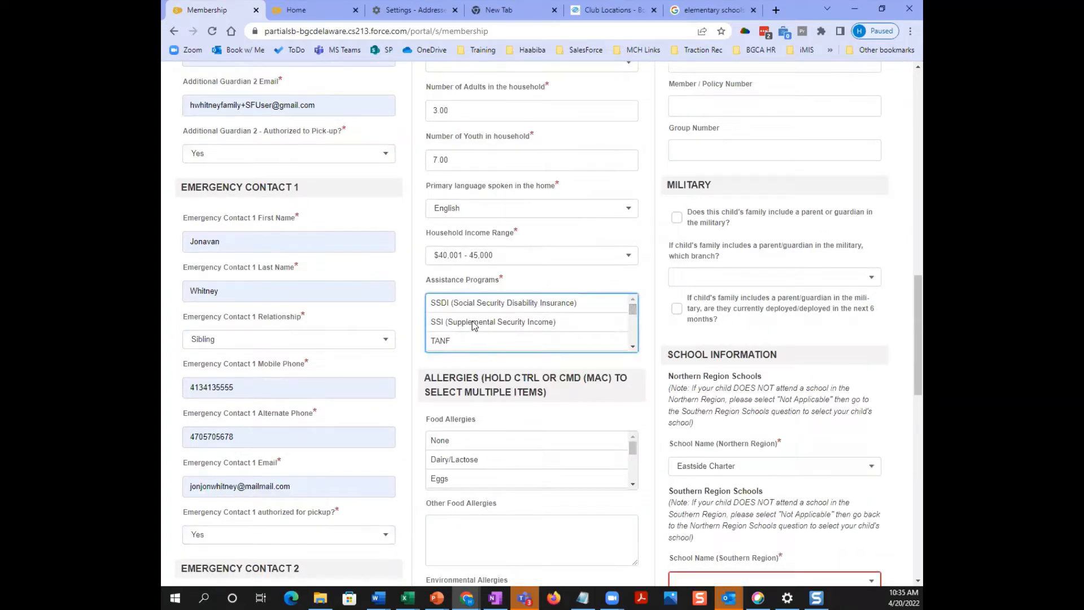
scroll(472, 322, up, 6)
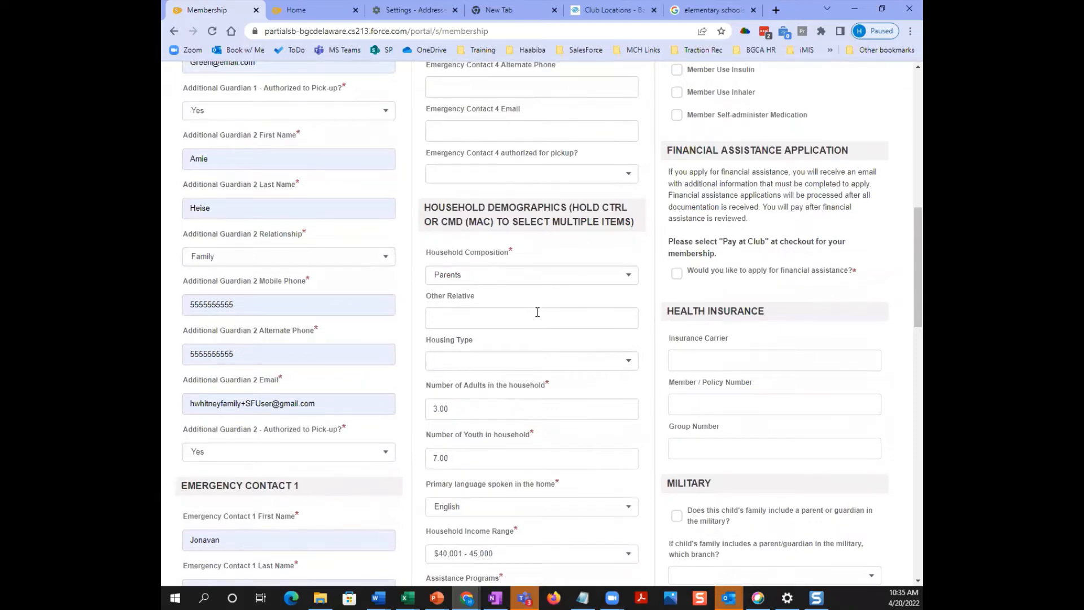
scroll(534, 314, down, 4)
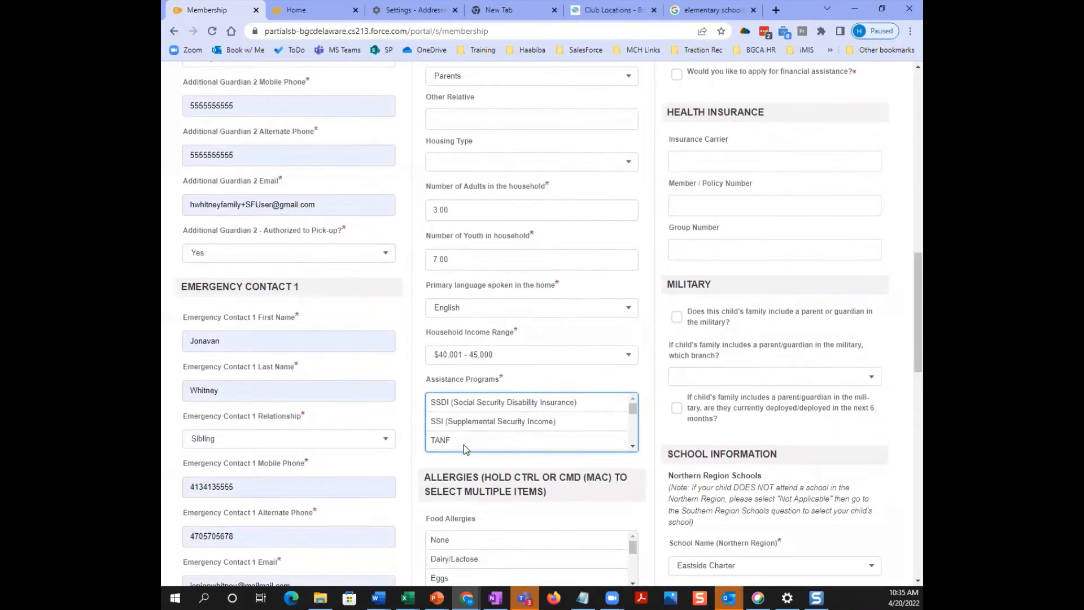
- Select SSI and Day Care Voucher as assistance programs and deselect None
click(473, 425)
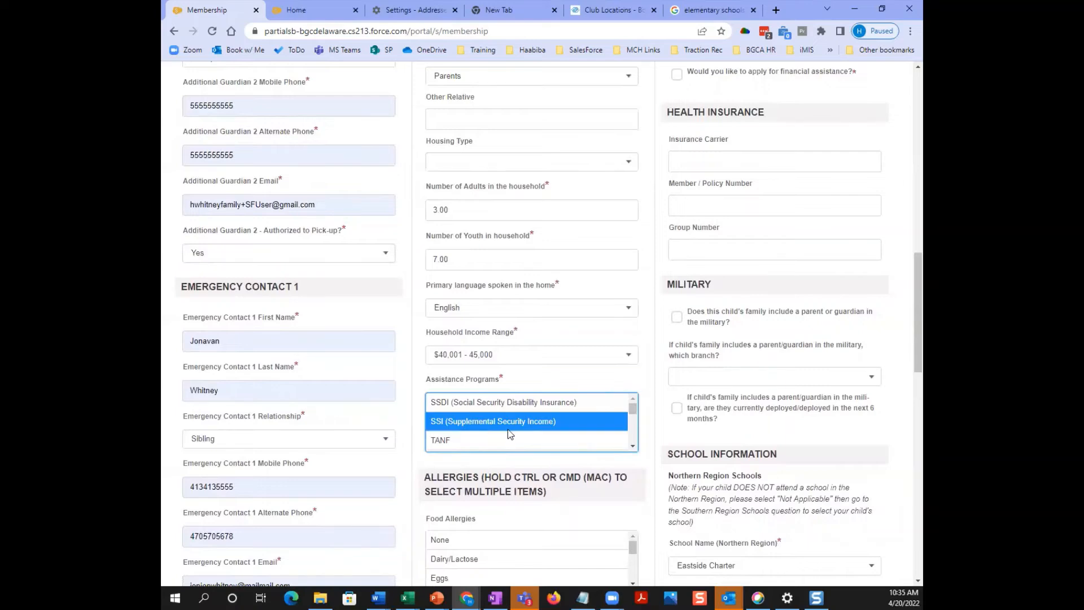
click(633, 447)
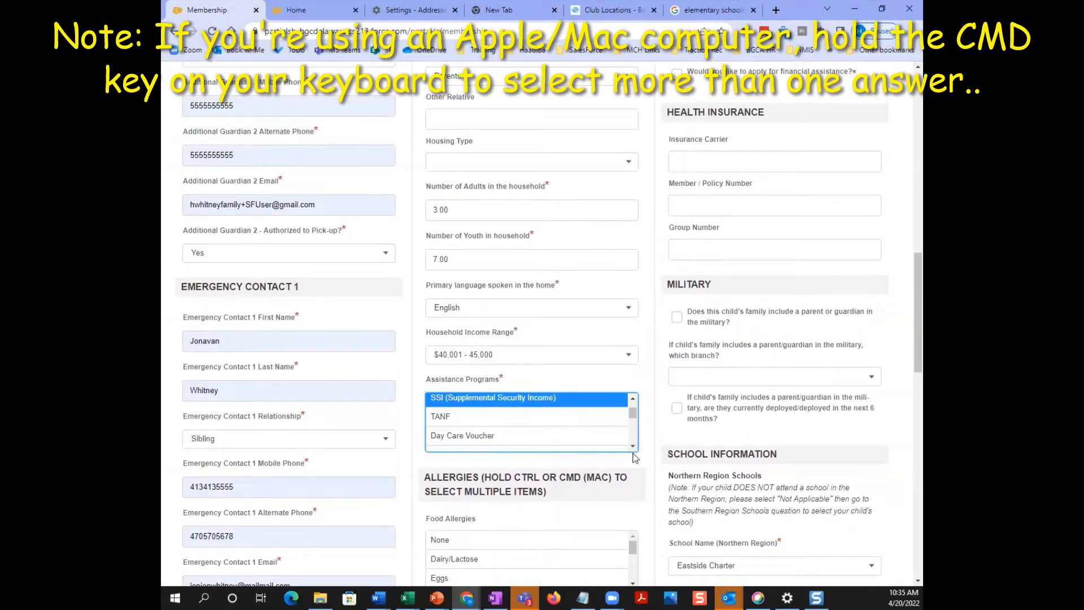
ctrl+click(458, 437)
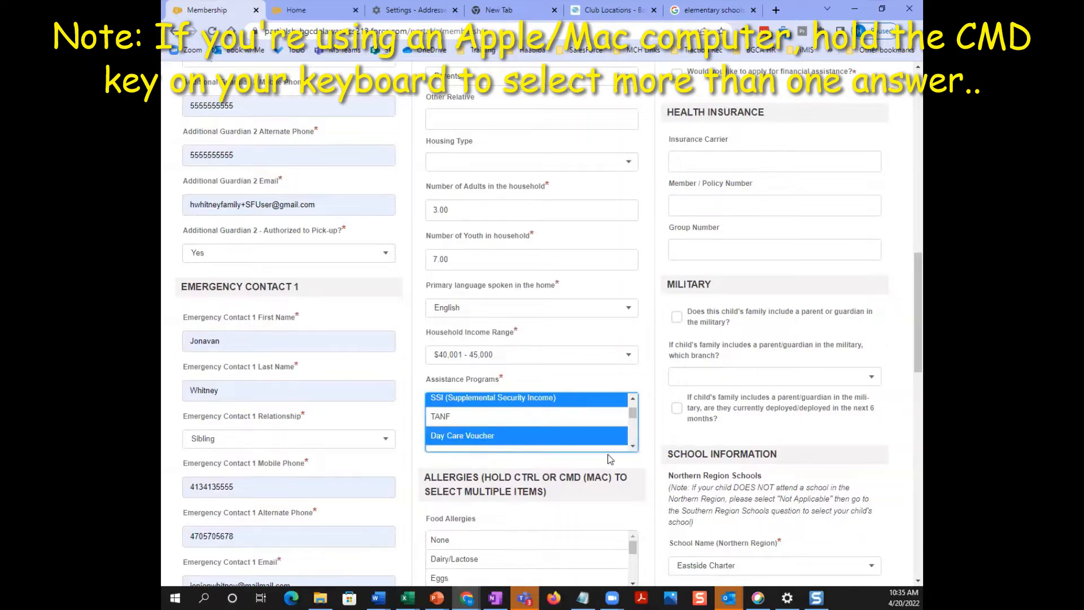
scroll(610, 449, down, 3)
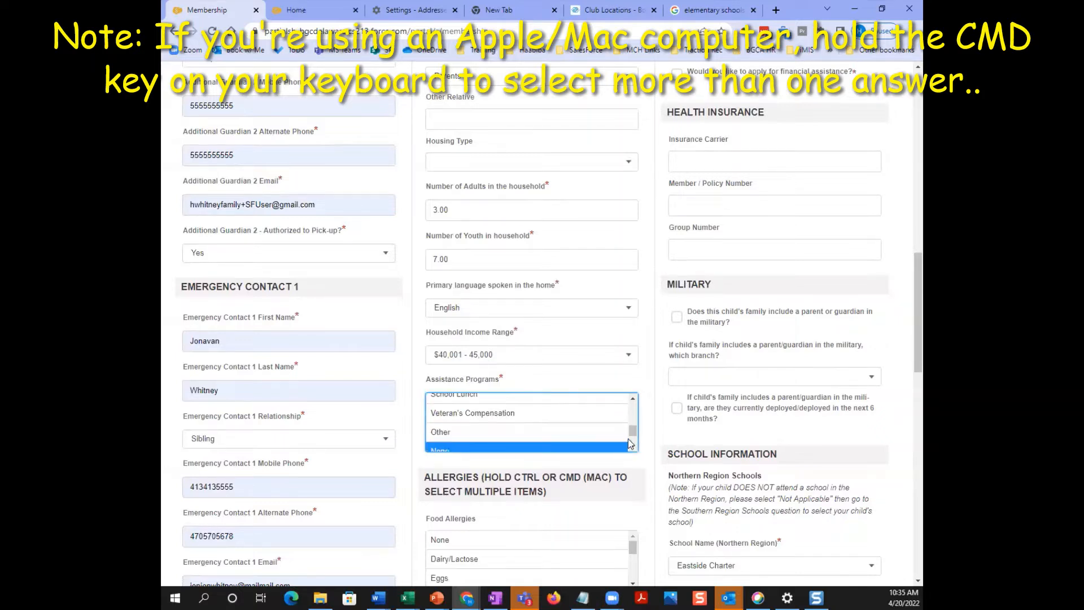
mouse_move(633, 435)
mouse_down()
mouse_move(634, 412)
mouse_move(633, 438)
mouse_up()
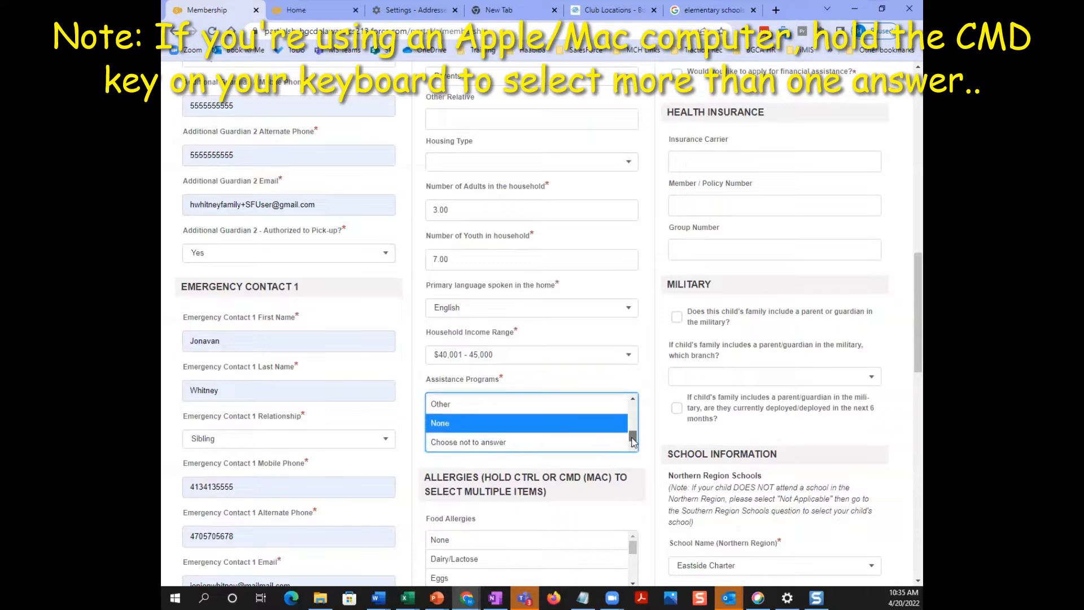
ctrl+click(453, 424)
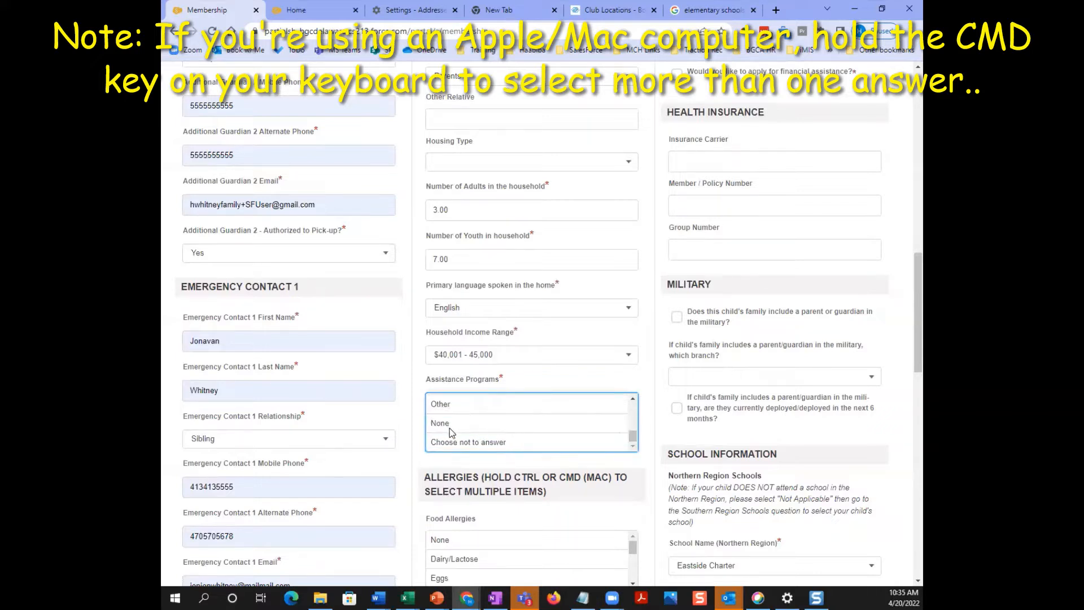
scroll(592, 486, down, 2)
scroll(591, 489, down, 3)
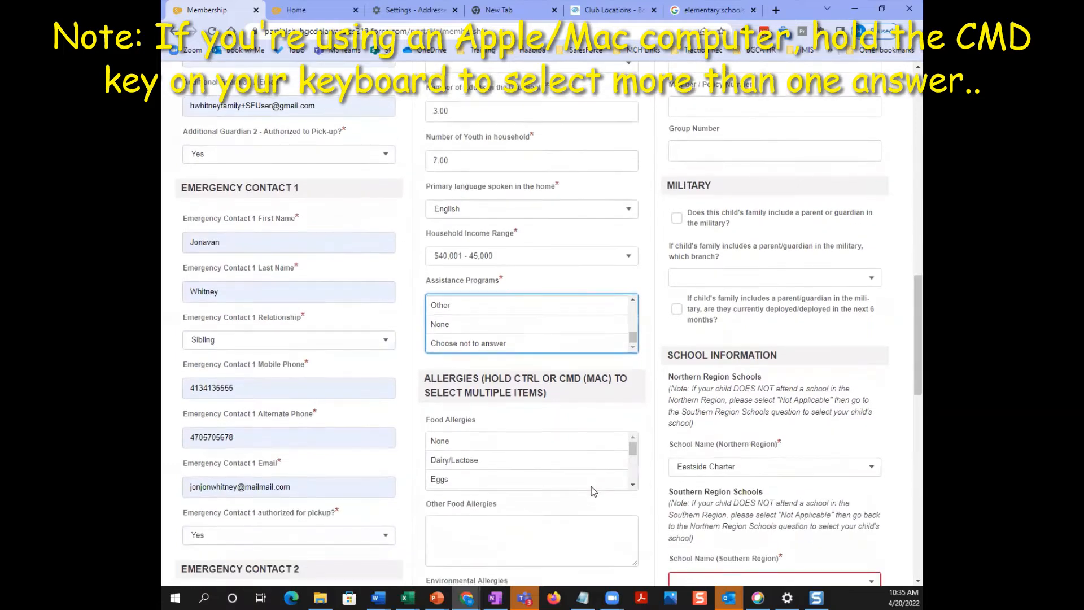
scroll(654, 411, down, 2)
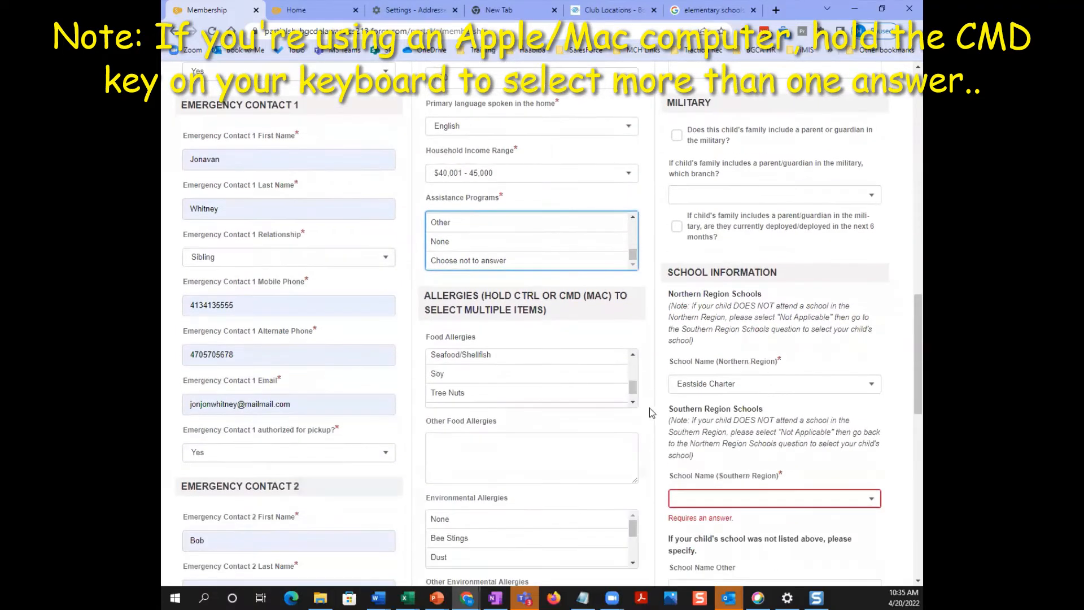
- Mark Soy in the Food Allergies list, replacing the initial Dairy/Lactose pick
drag(635, 371, 632, 349)
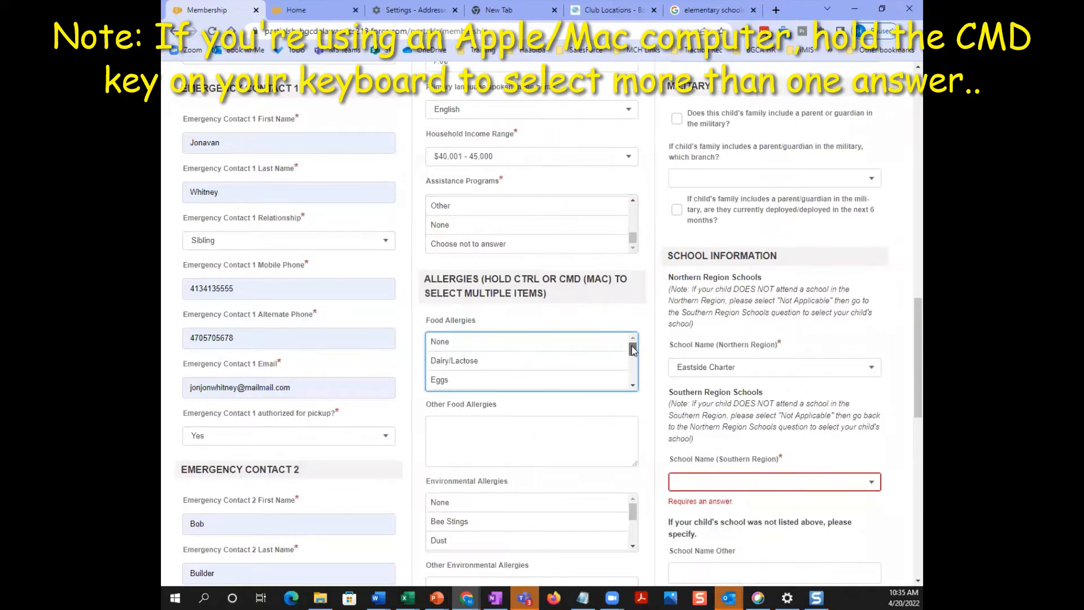
click(451, 365)
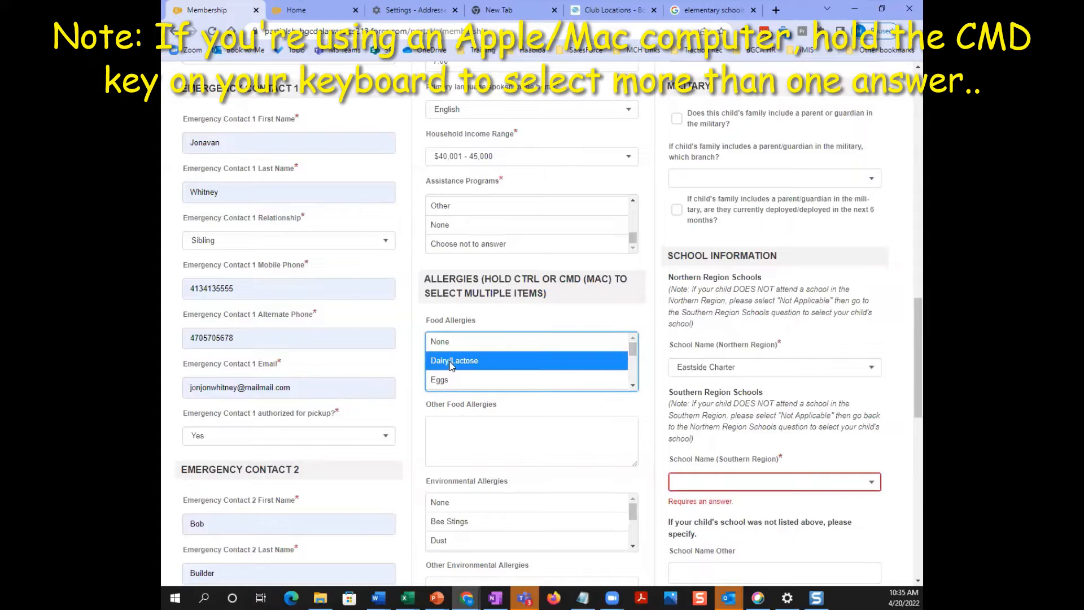
click(633, 386)
click(633, 386)
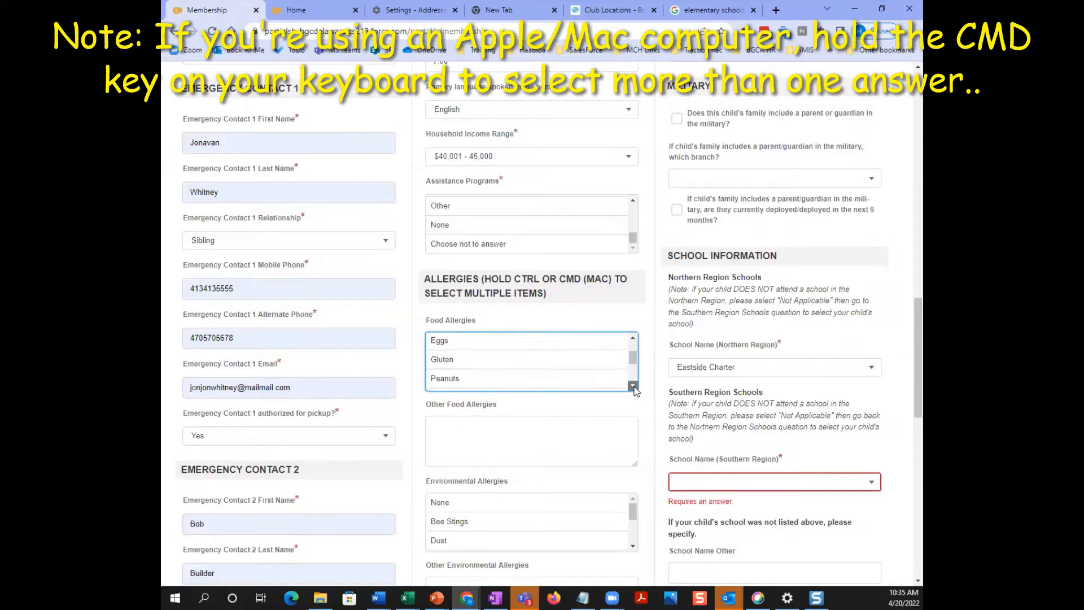
click(633, 385)
click(633, 386)
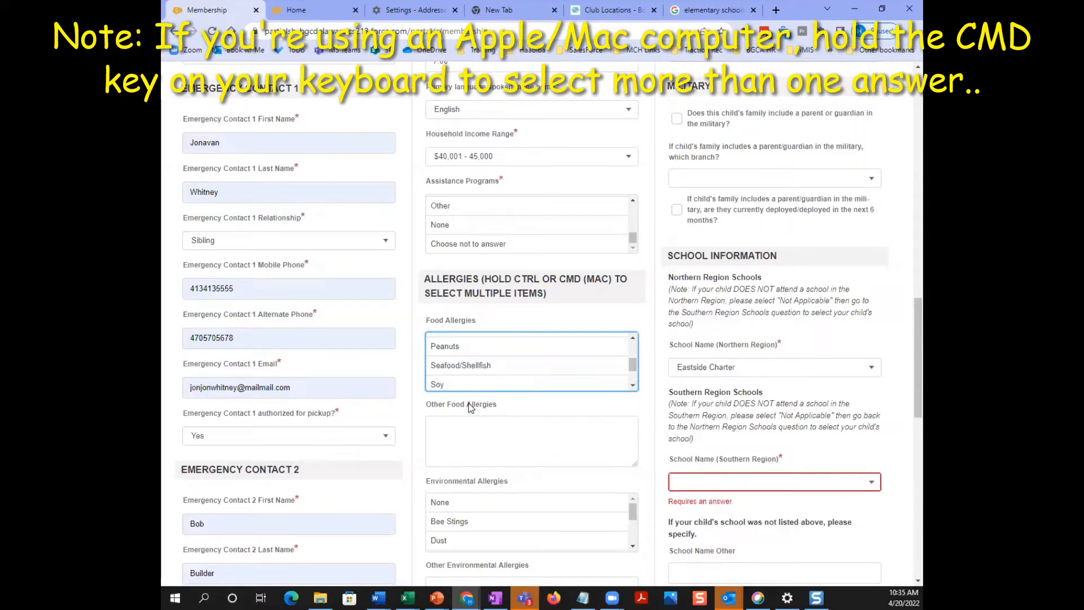
click(439, 386)
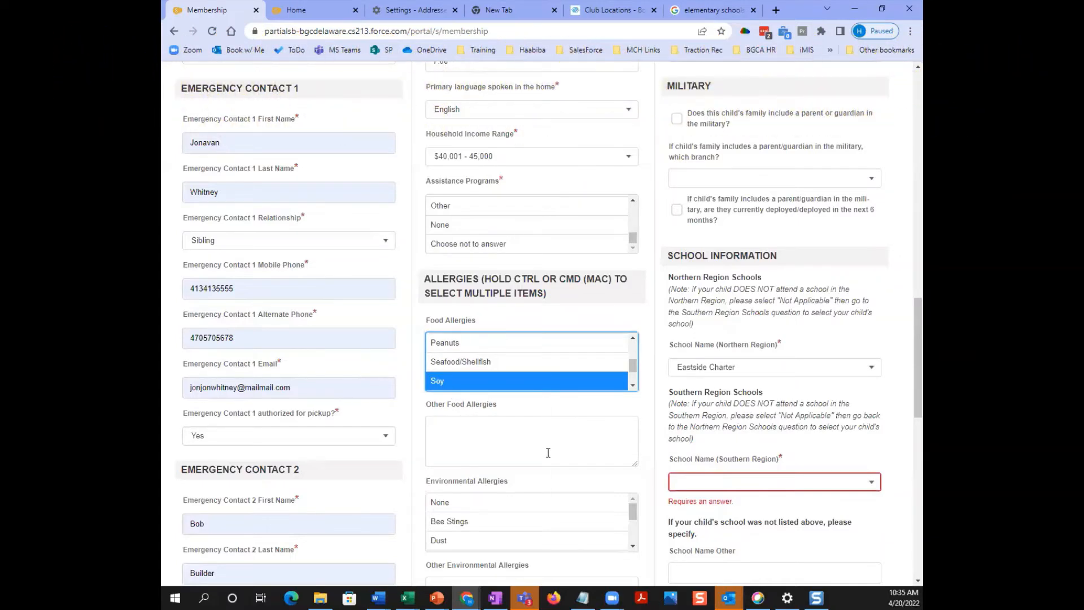
scroll(547, 452, down, 2)
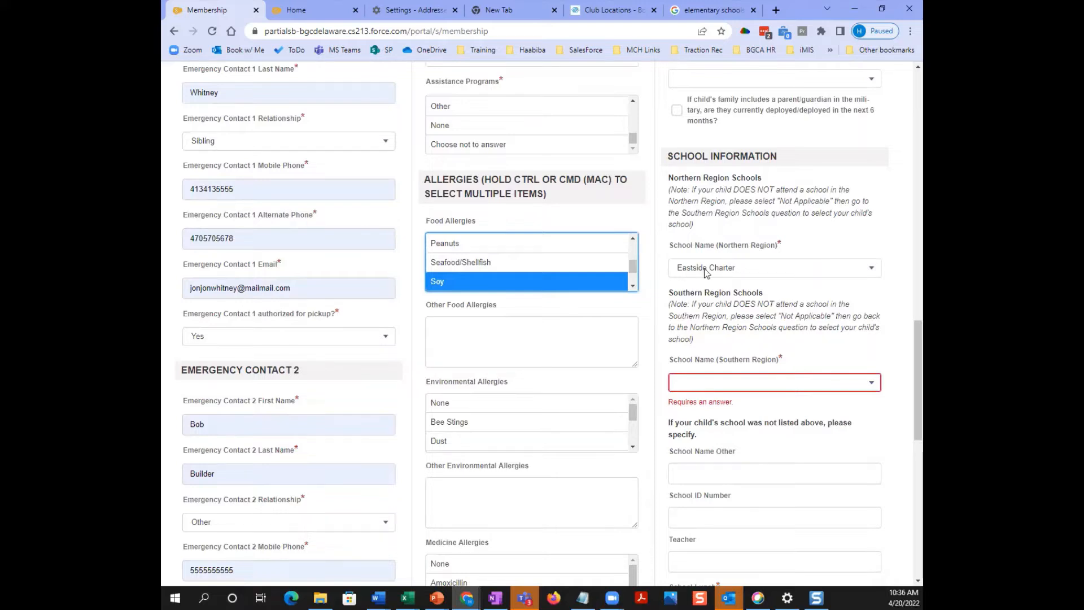
- Choose Warner Elementary for Northern Region and Not Applicable for Southern Region school
click(751, 273)
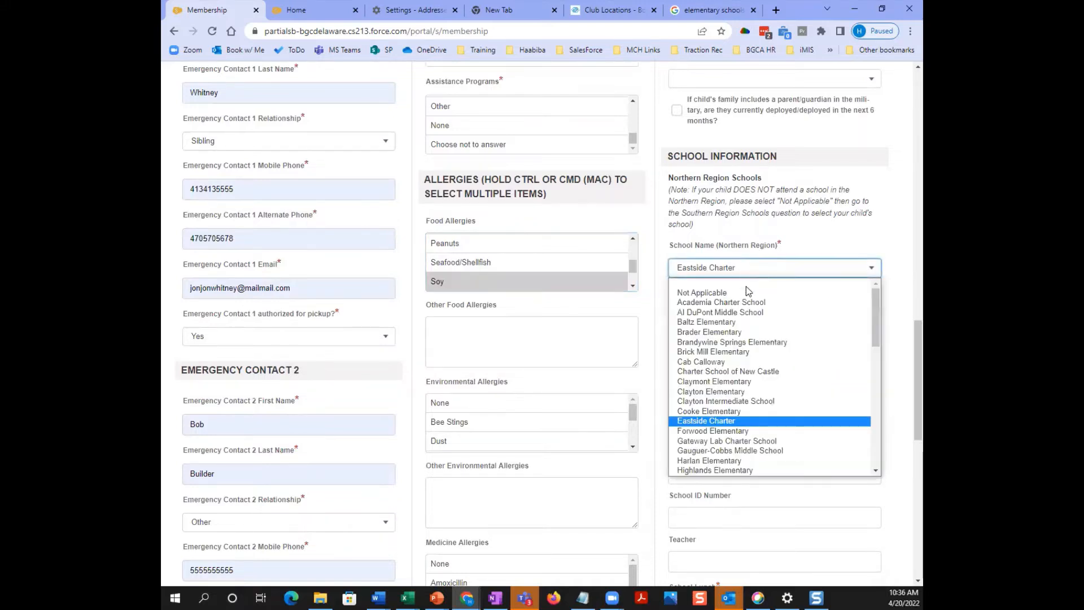
scroll(729, 368, down, 1)
scroll(725, 401, down, 5)
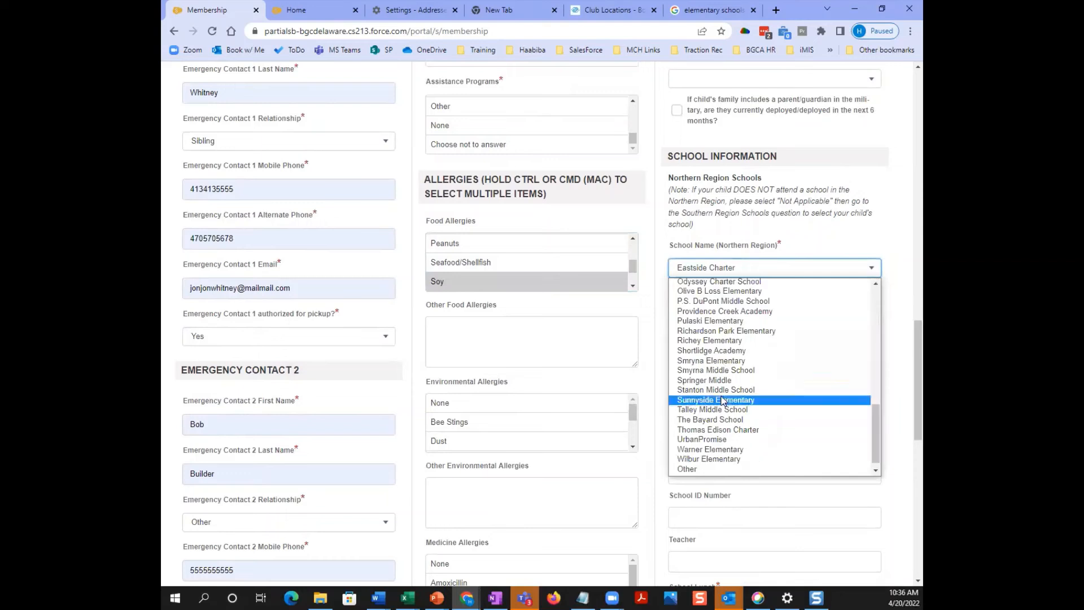
click(692, 450)
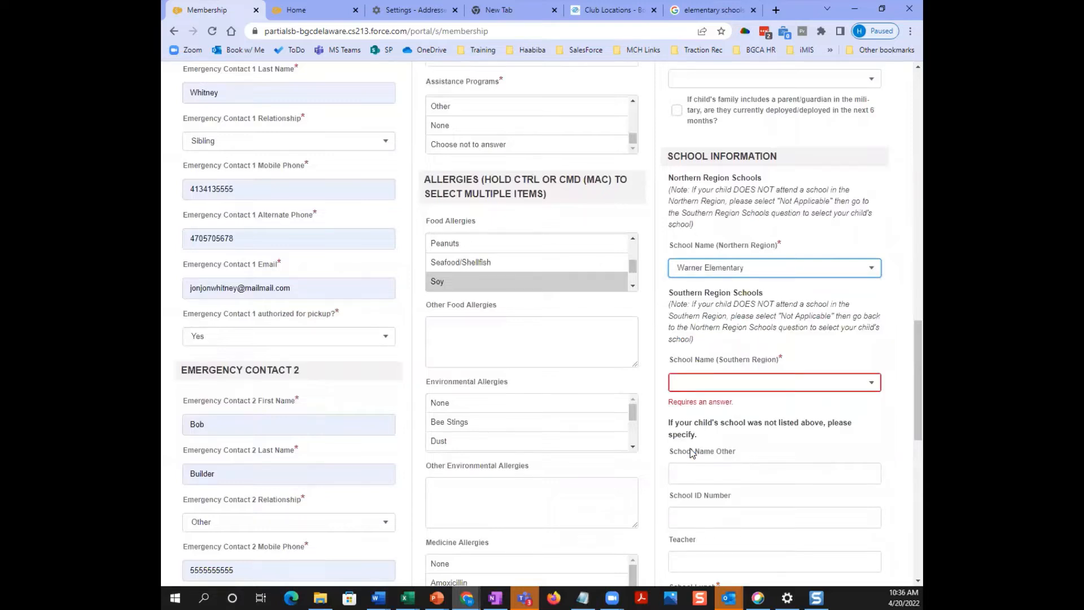
click(827, 387)
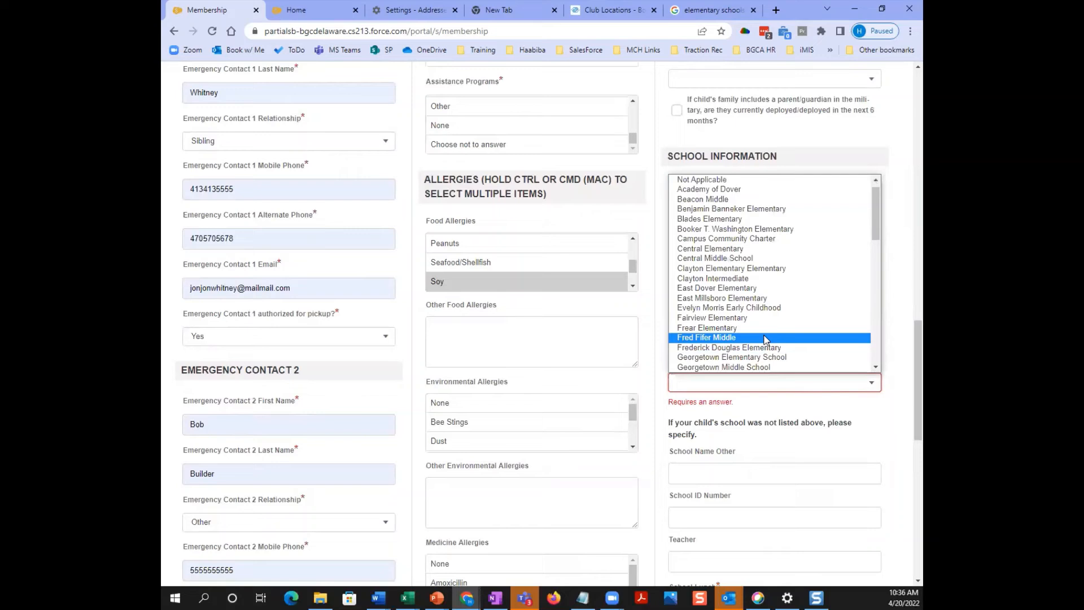
click(715, 181)
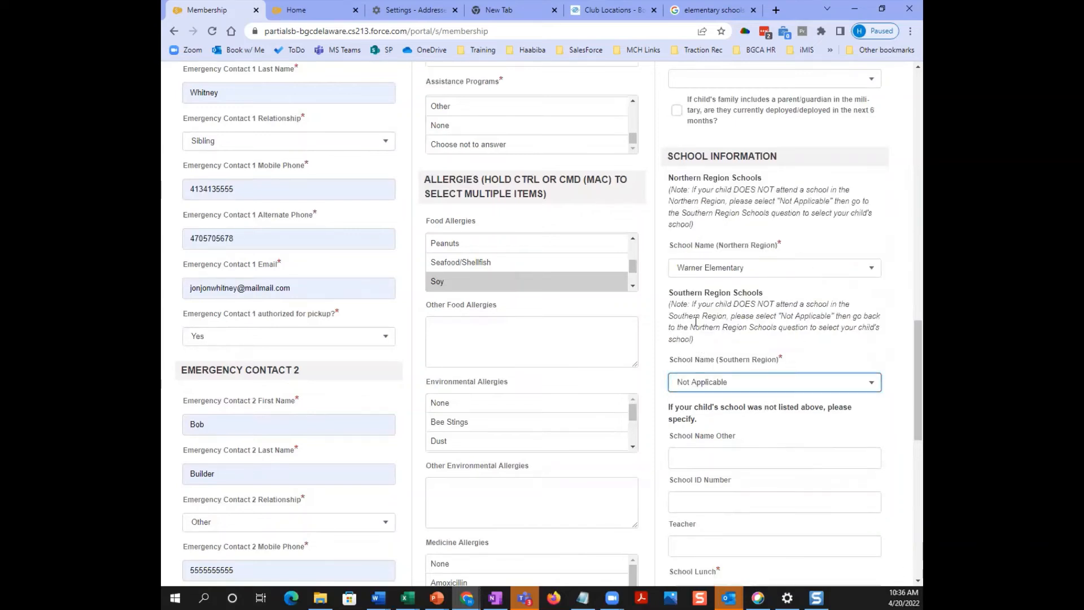
- Try Love Creek Elementary for Southern Region and reset Northern Region to Not Applicable
click(724, 382)
drag(876, 213, 878, 357)
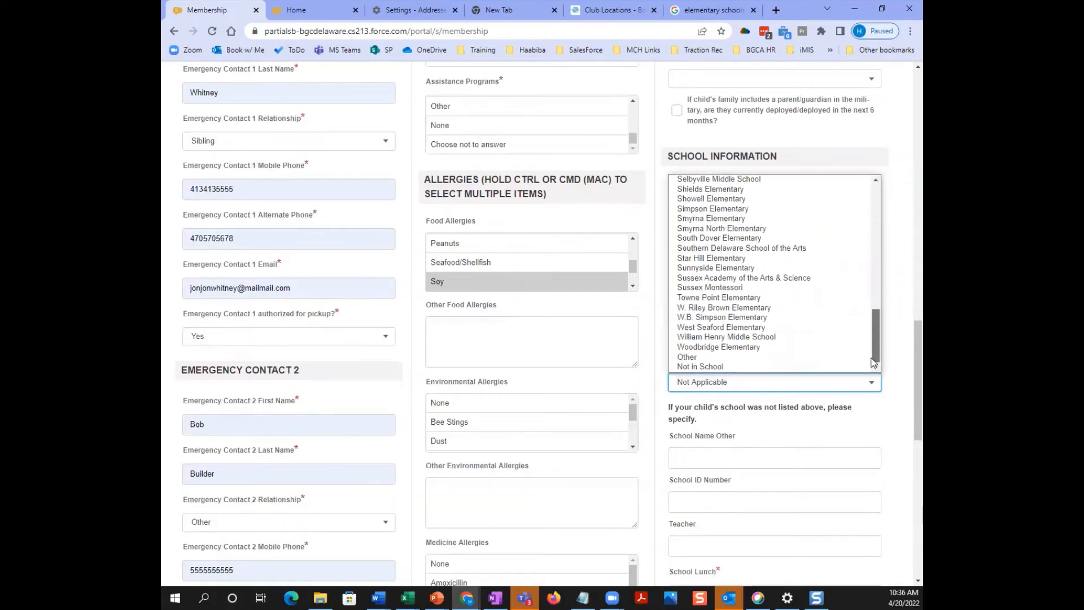
scroll(856, 301, up, 5)
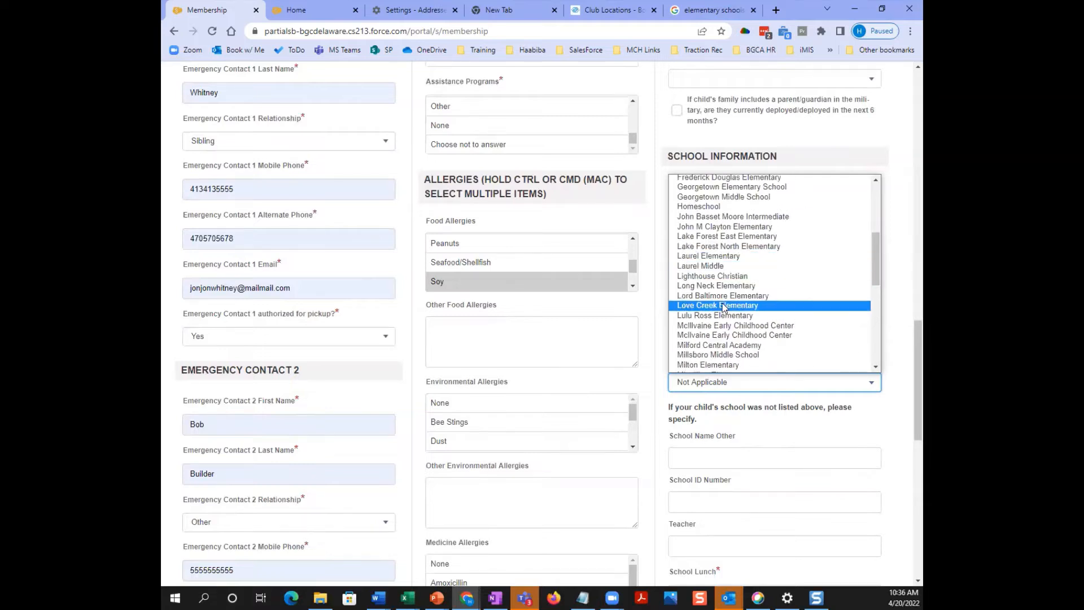
click(790, 305)
click(756, 270)
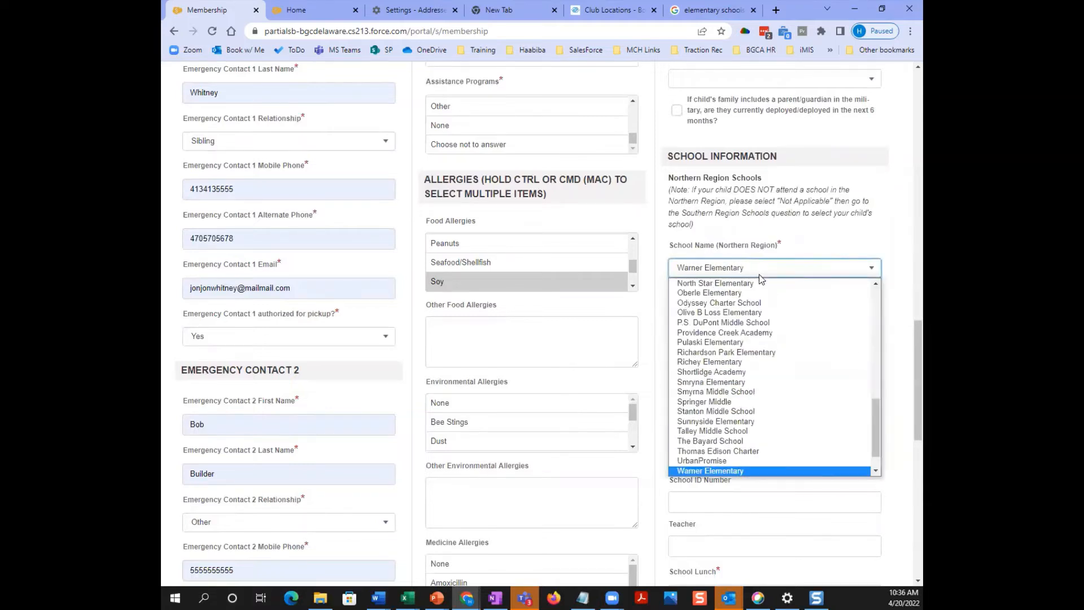
scroll(791, 305, up, 10)
click(724, 292)
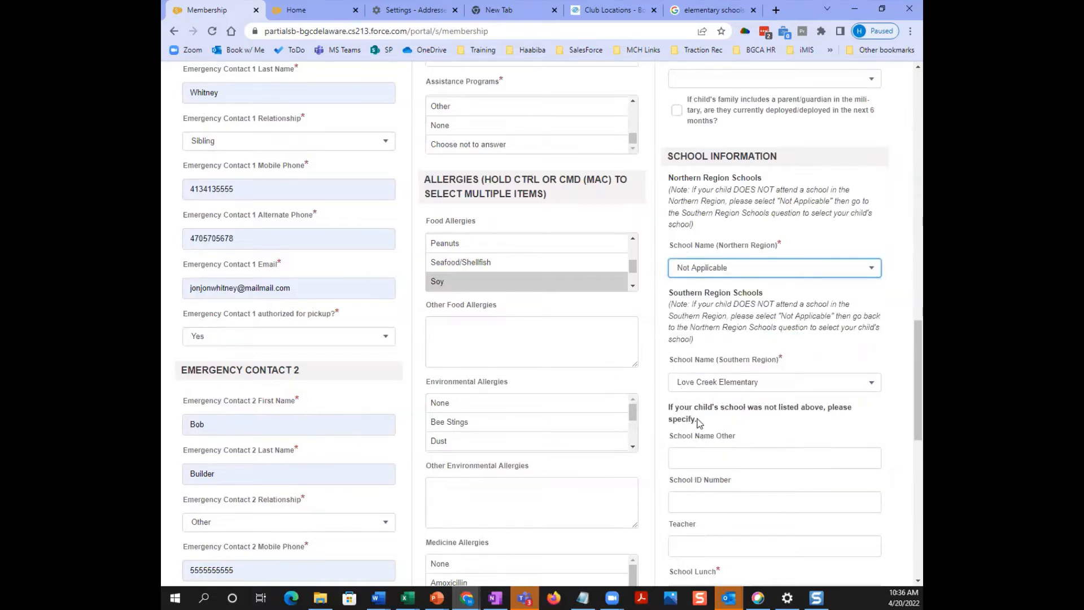
- Restore Warner Elementary for Northern Region and Not Applicable for Southern Region
click(729, 273)
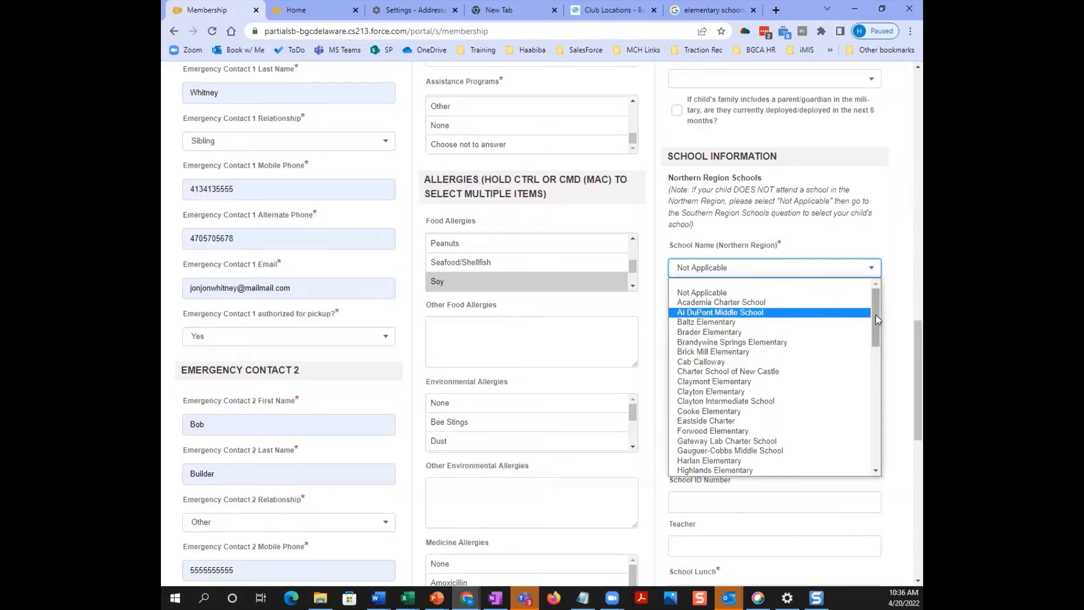
drag(876, 314, 886, 474)
click(710, 447)
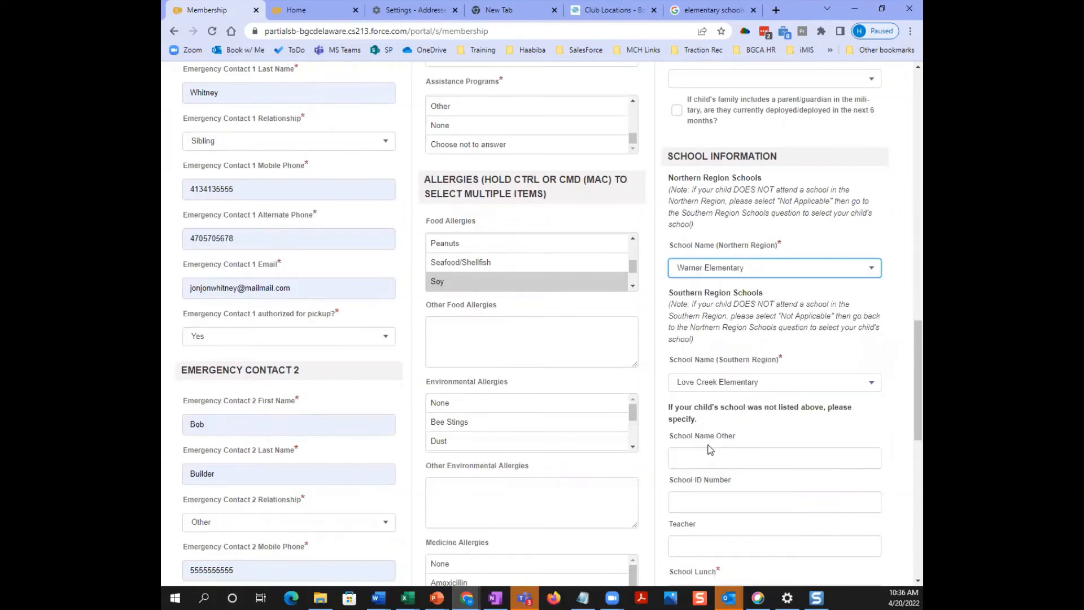
click(872, 383)
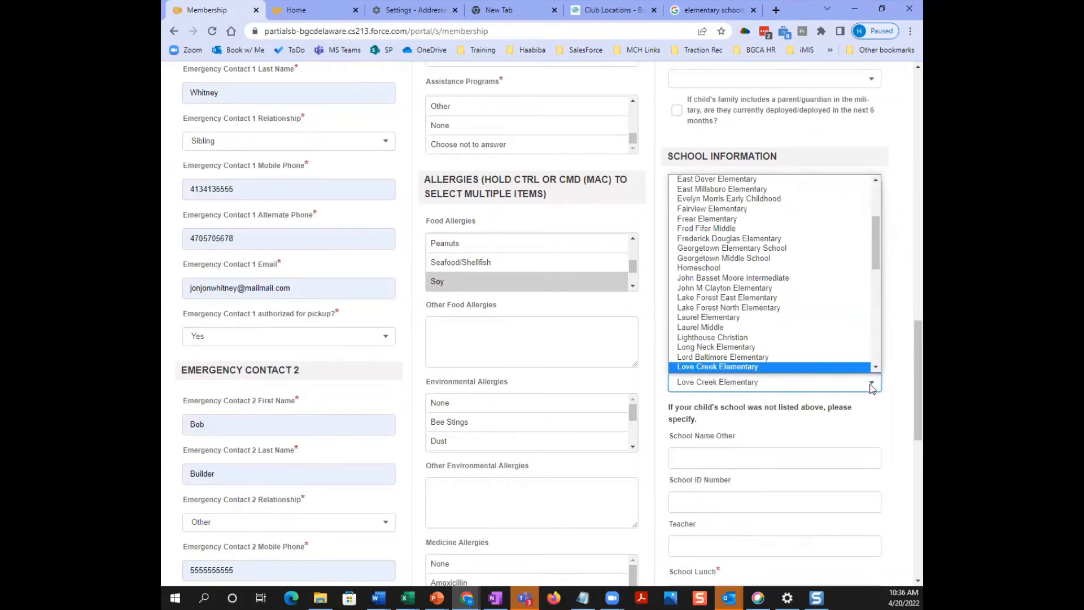
scroll(723, 343, up, 3)
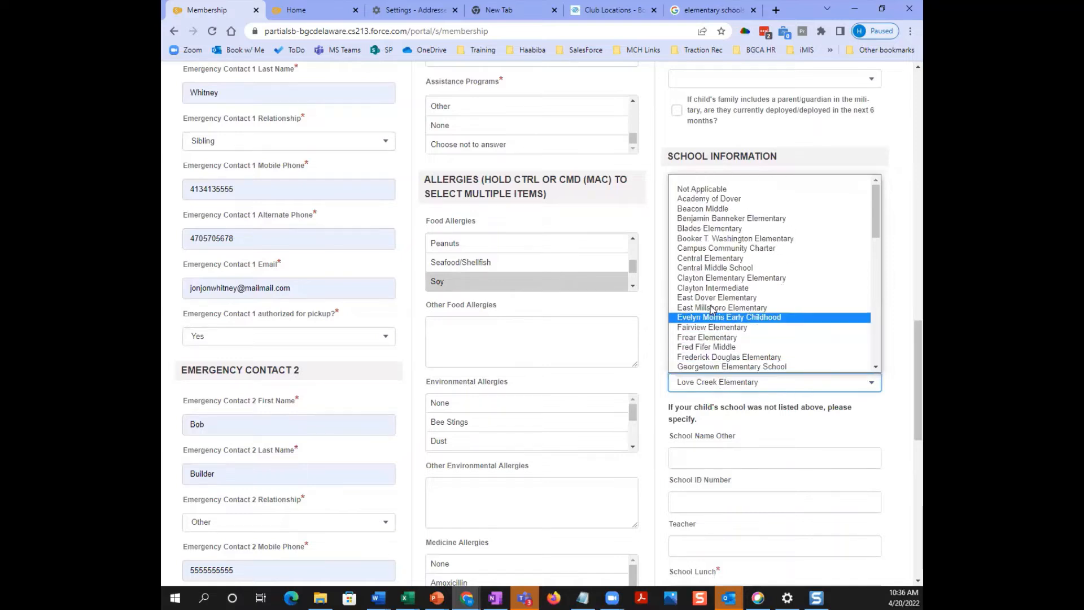
click(689, 190)
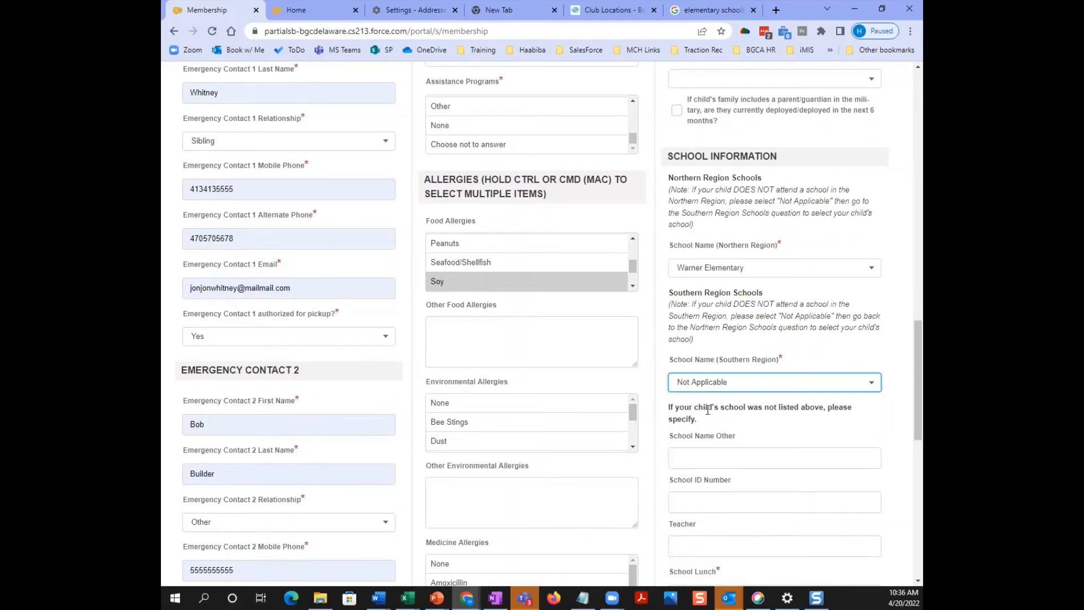
scroll(800, 431, down, 2)
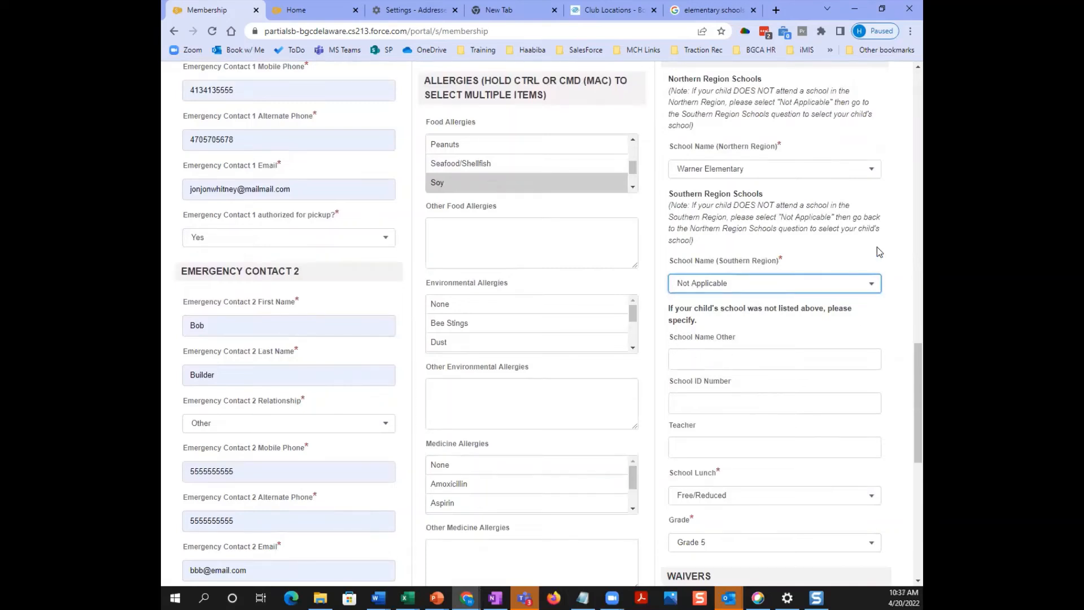
click(680, 363)
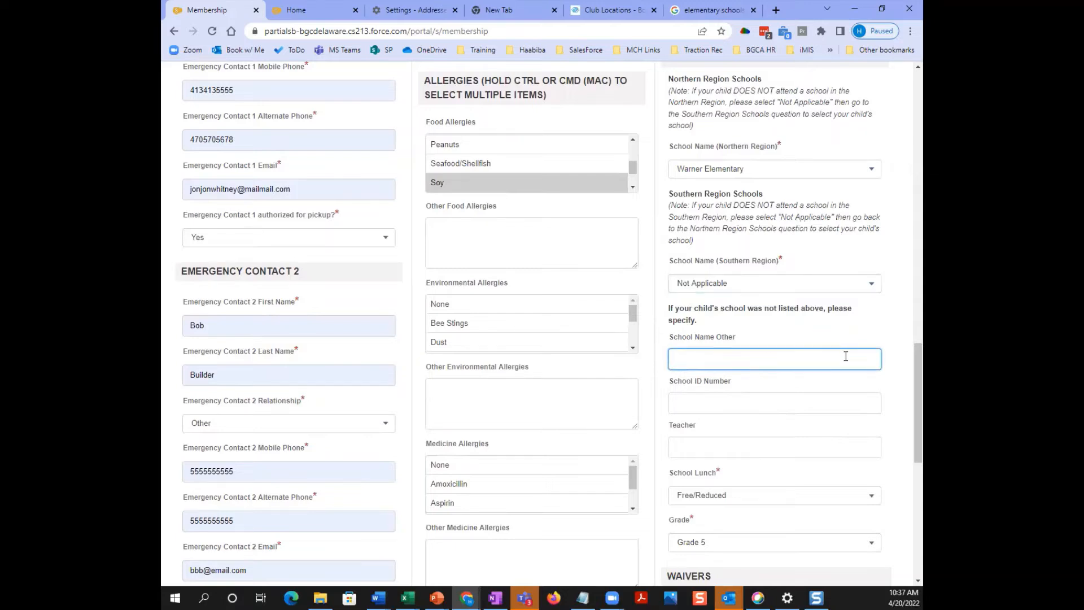
- Review the remaining Membership Questions answers and advance to Sign Contracts with its four draft contracts
scroll(845, 357, down, 2)
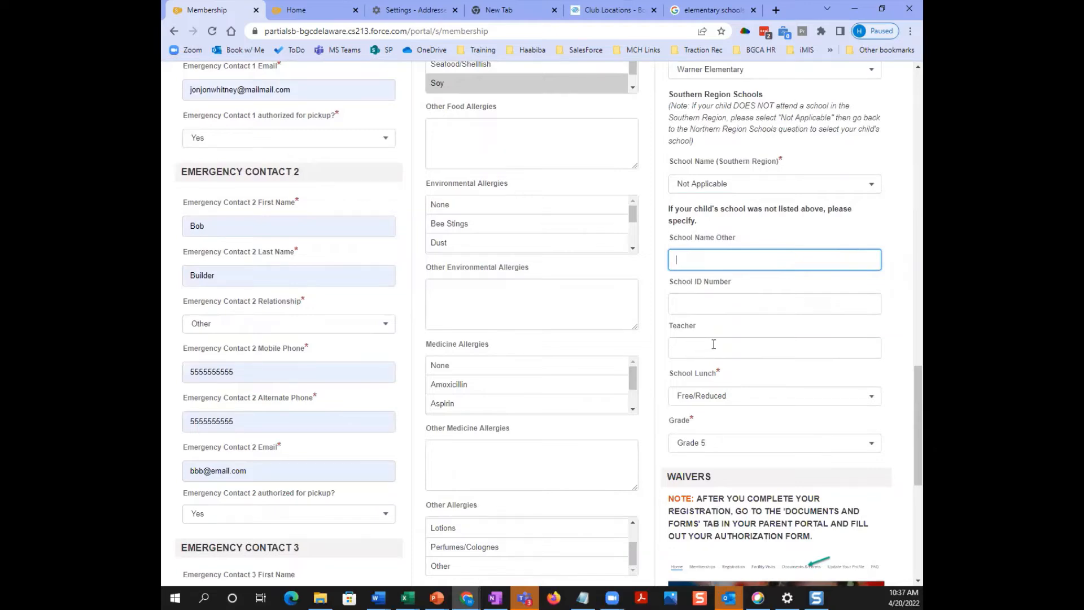
scroll(660, 433, down, 4)
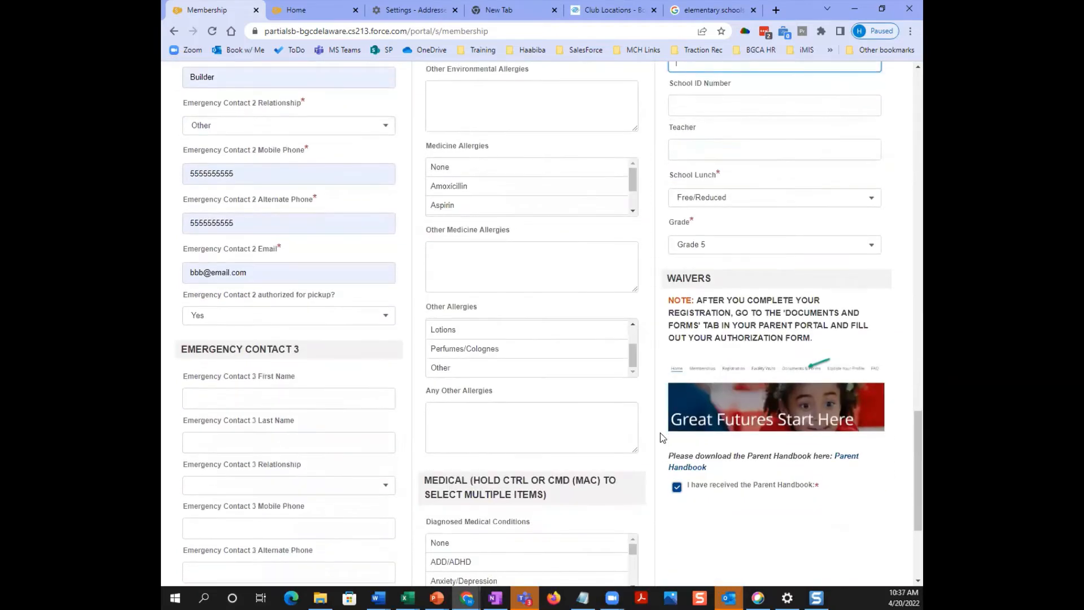
scroll(660, 438, down, 2)
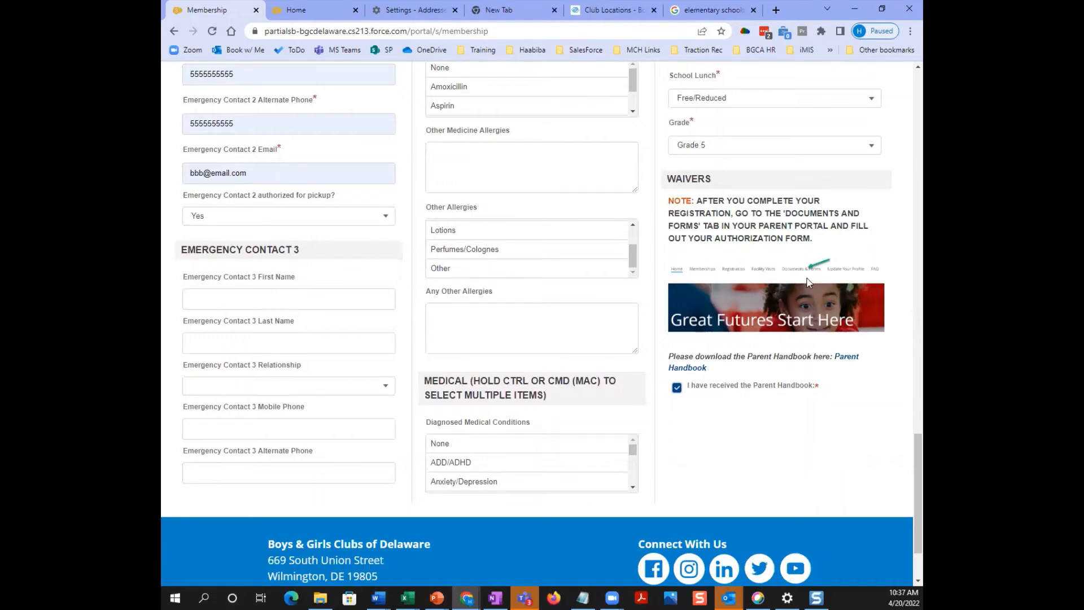
scroll(794, 282, up, 20)
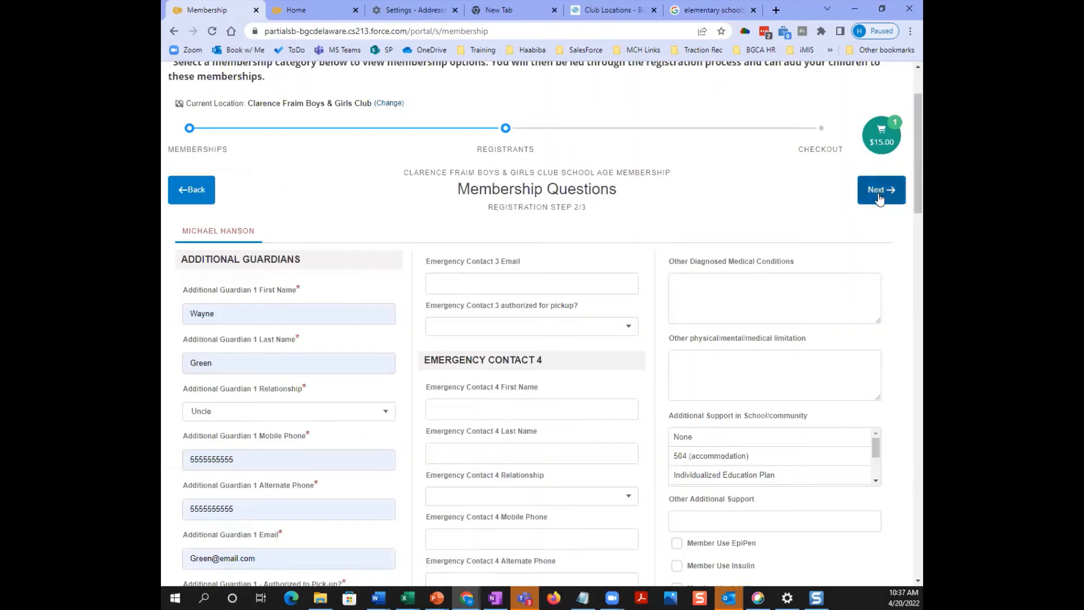
click(879, 198)
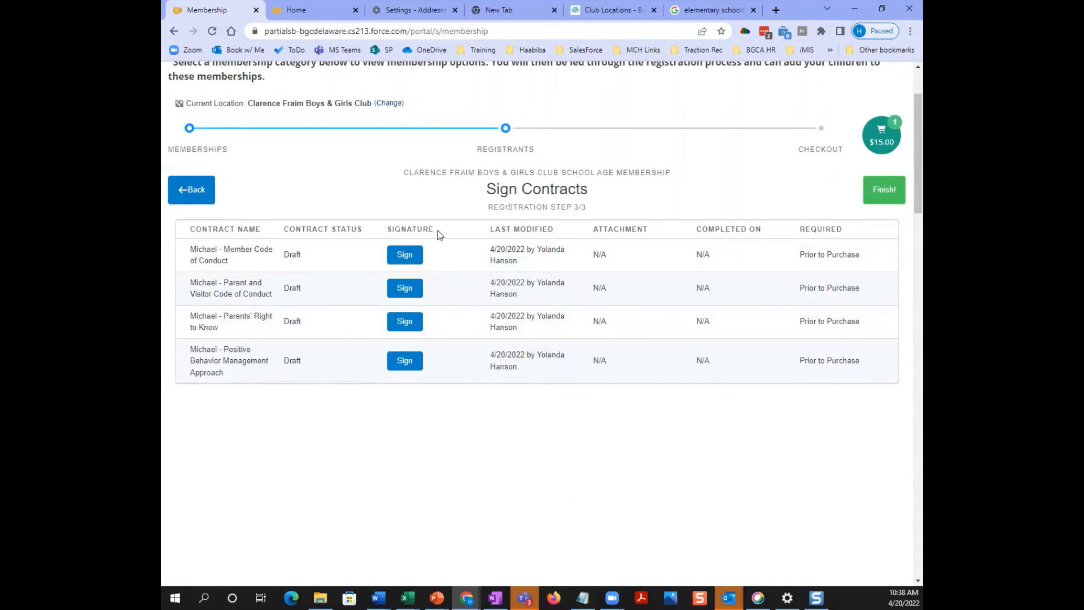
- Sign the Member Code of Conduct and the Parent and Visitor Code of Conduct contracts
click(404, 254)
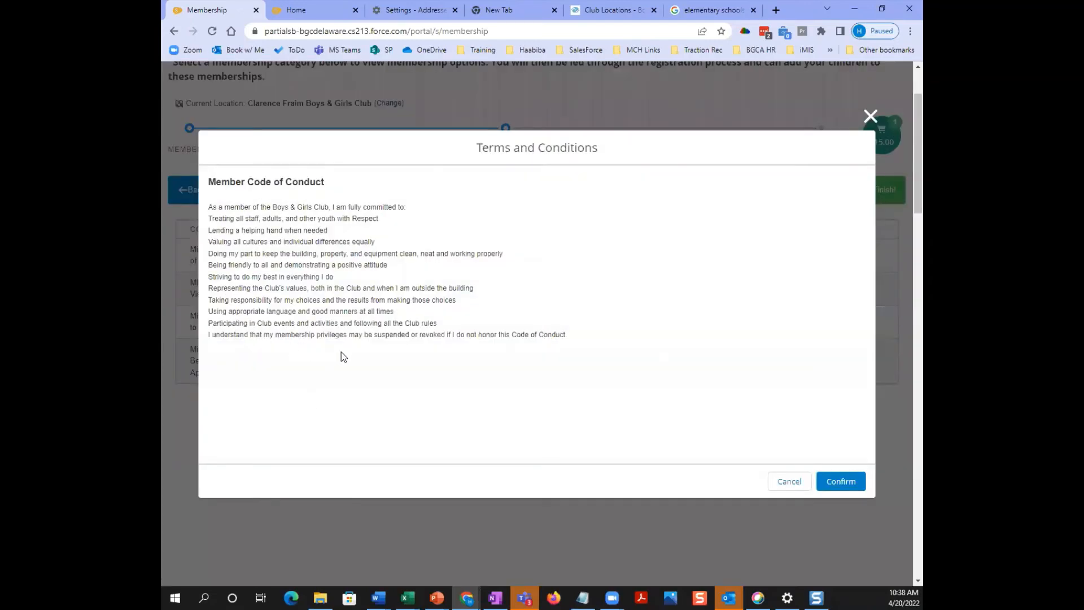
click(842, 481)
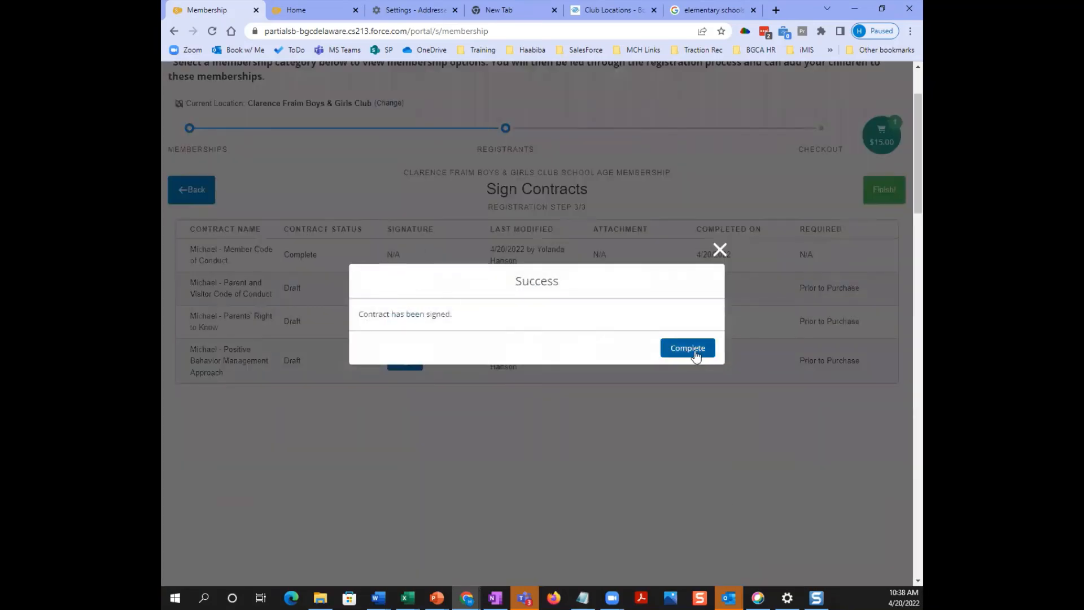
click(687, 348)
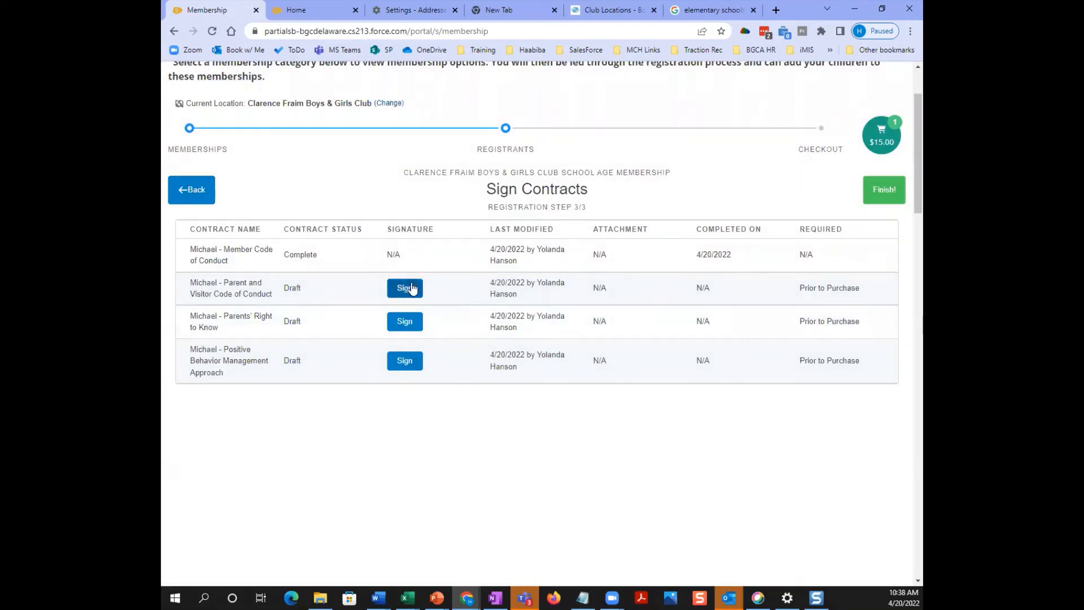
click(408, 291)
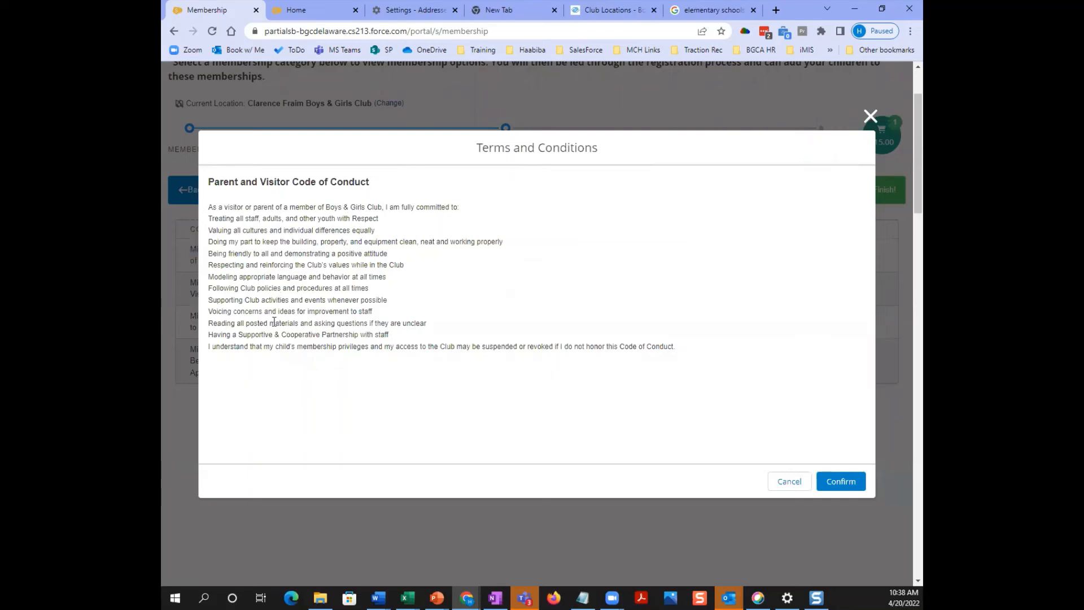
click(842, 482)
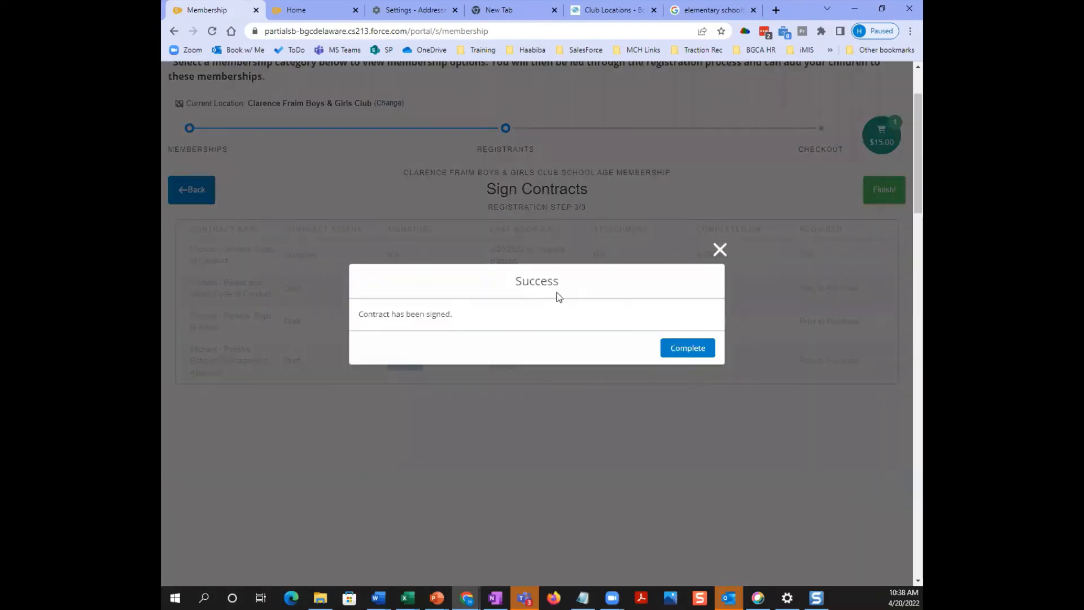
click(687, 348)
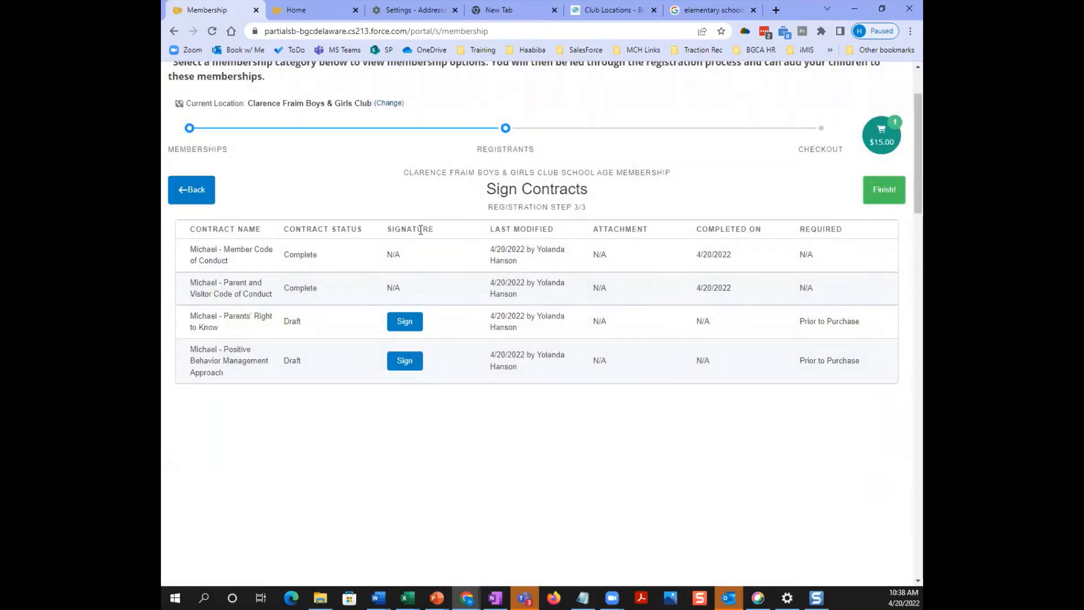
- Sign the Parents' Right to Know notice and the Positive Behavior Management Approach contracts
click(405, 322)
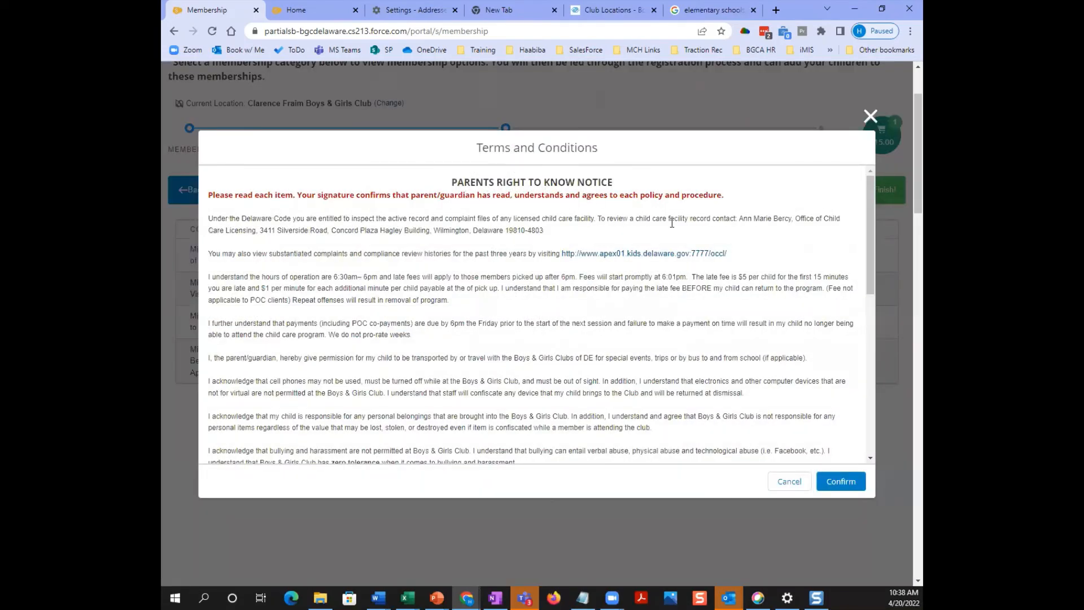
click(849, 483)
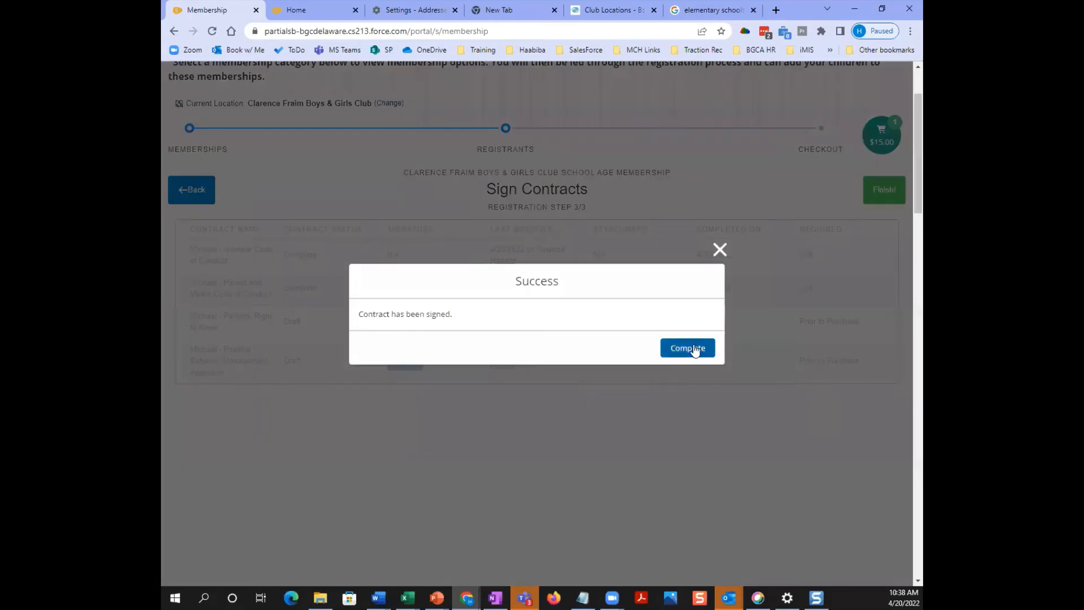
click(693, 348)
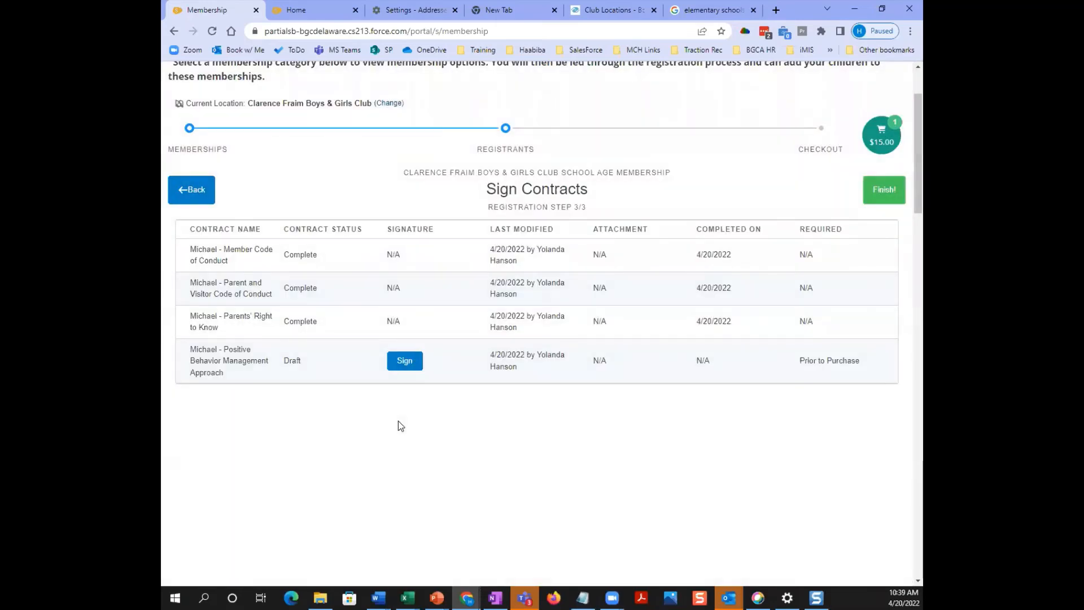
click(405, 362)
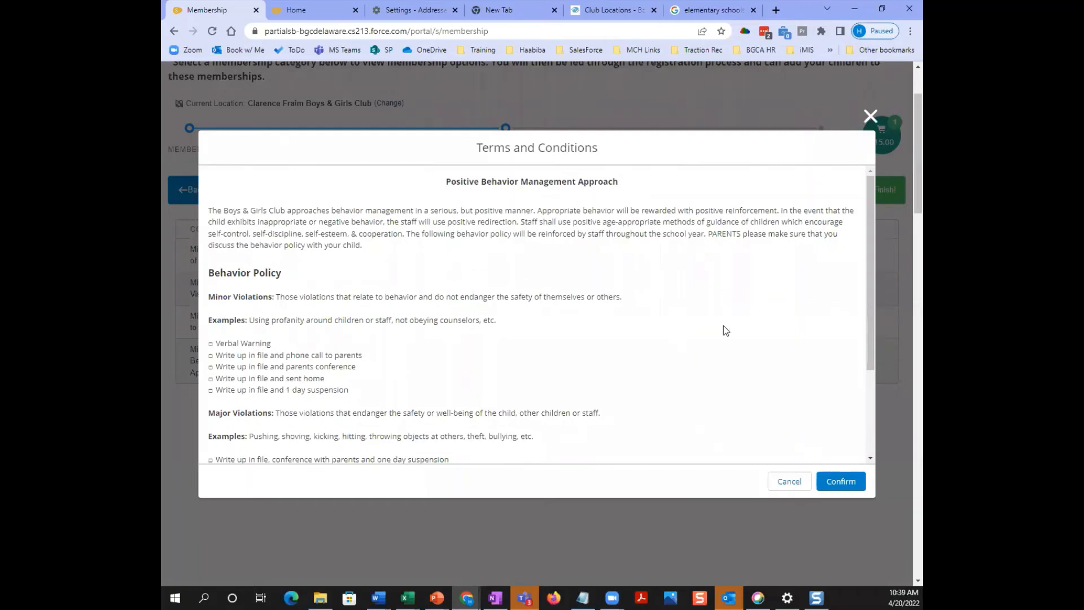
click(846, 482)
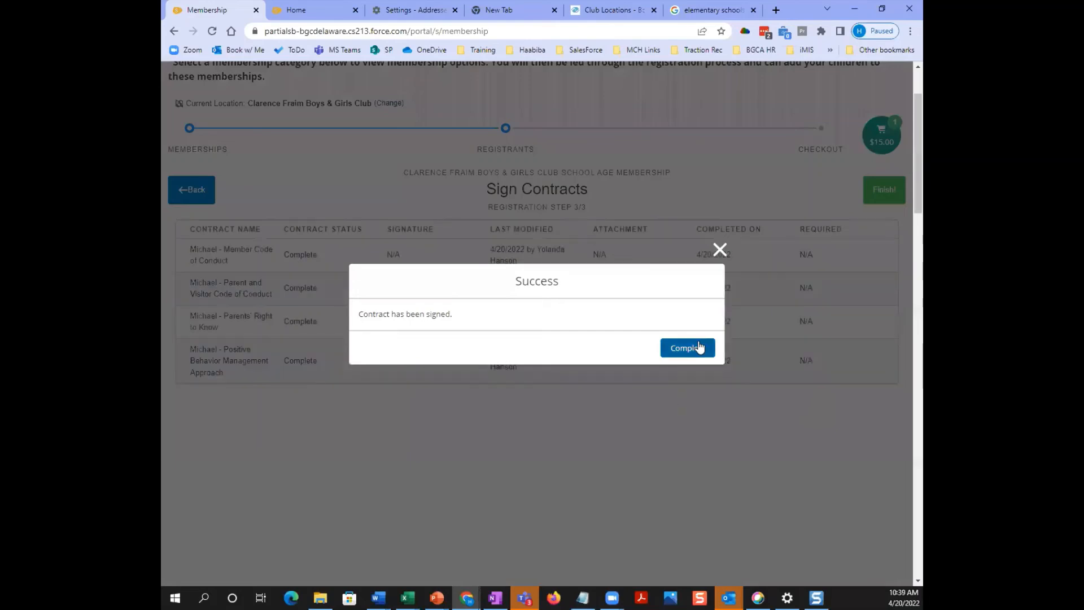
click(700, 346)
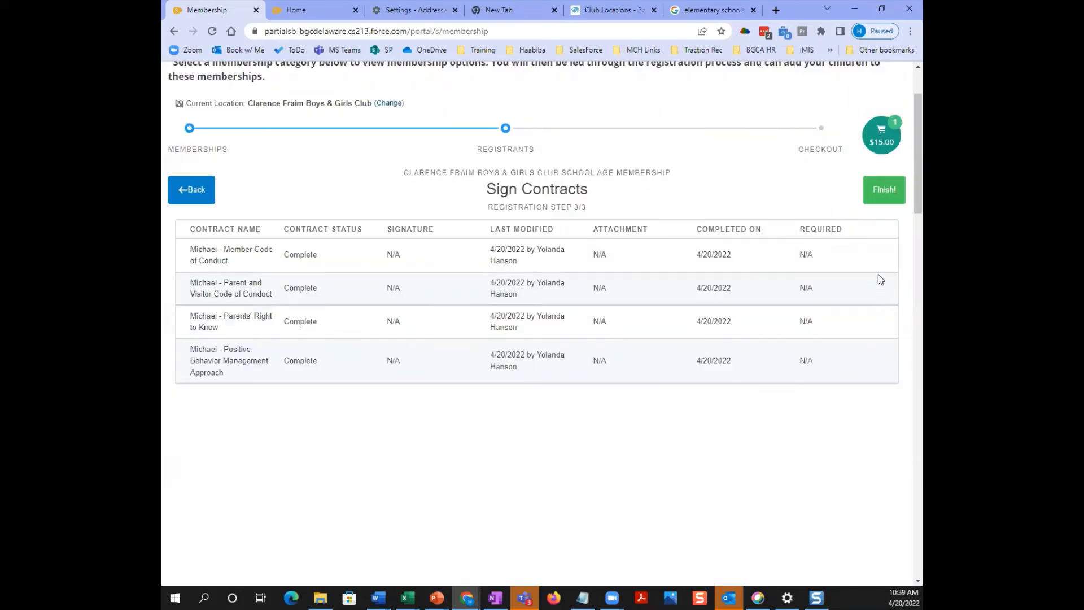
- Finish registration and review the $15.00 School Age Membership fee on the checkout Summary
click(885, 190)
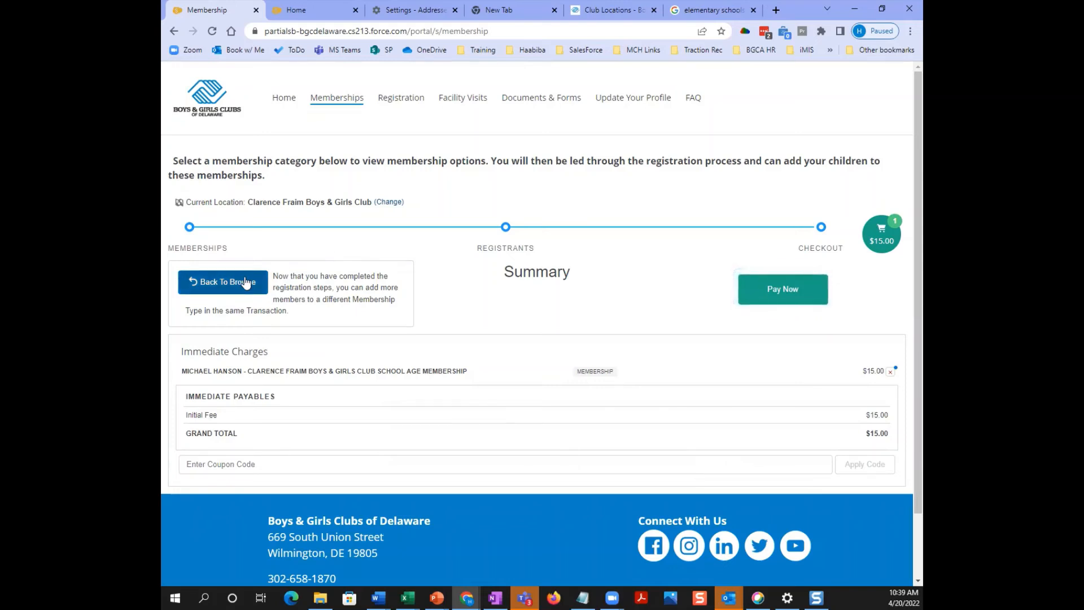
scroll(481, 313, down, 2)
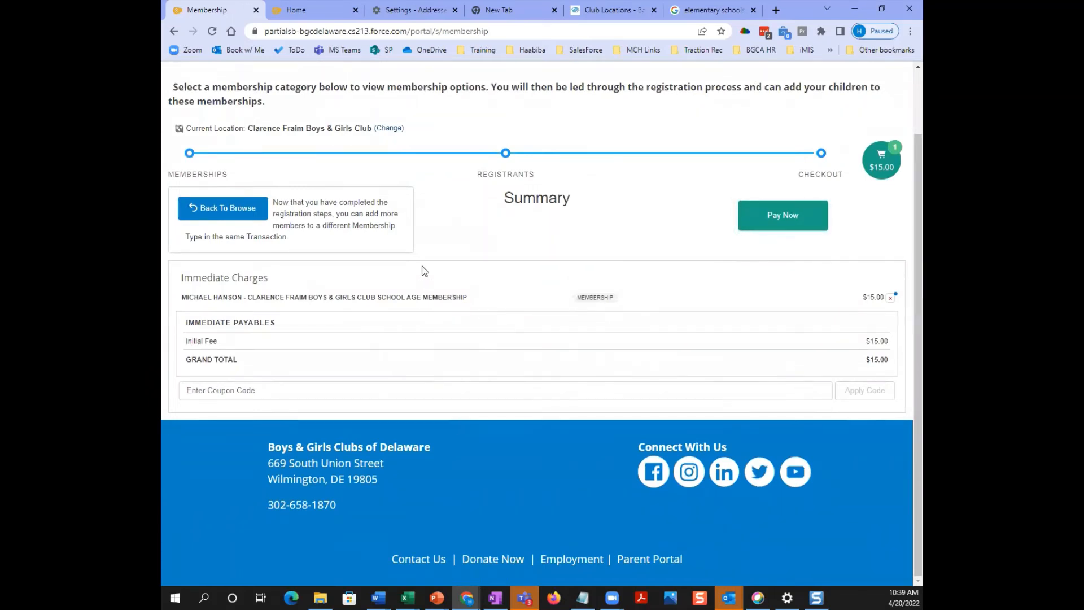
- Choose Pay Now for the $15.00 Clarence Fraim School Age Membership cart total
click(783, 218)
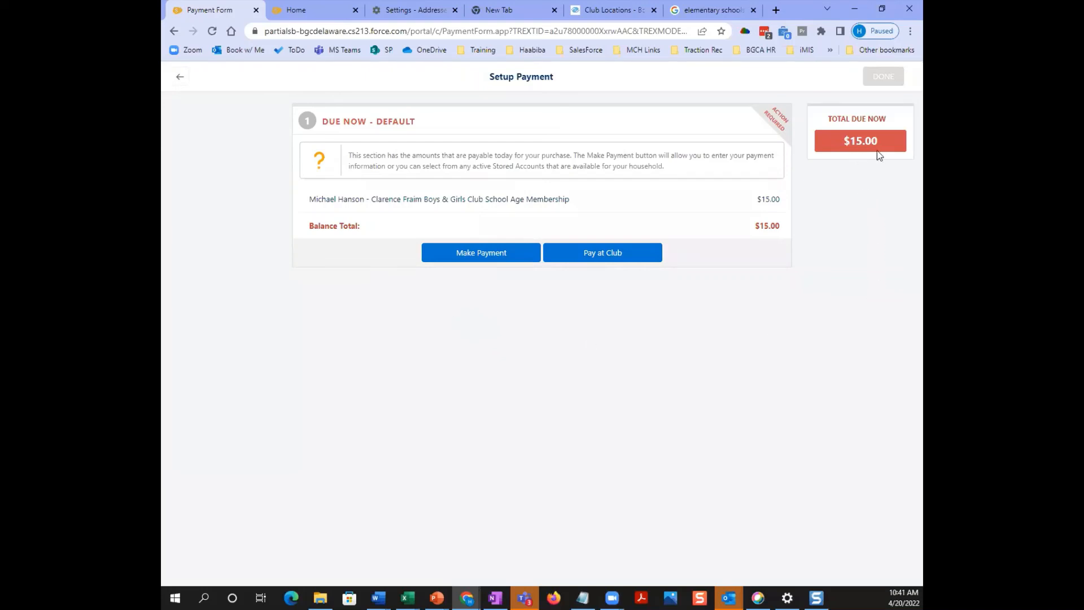
- Make the $15.00 payment with the saved Visa card as the payment method
click(528, 252)
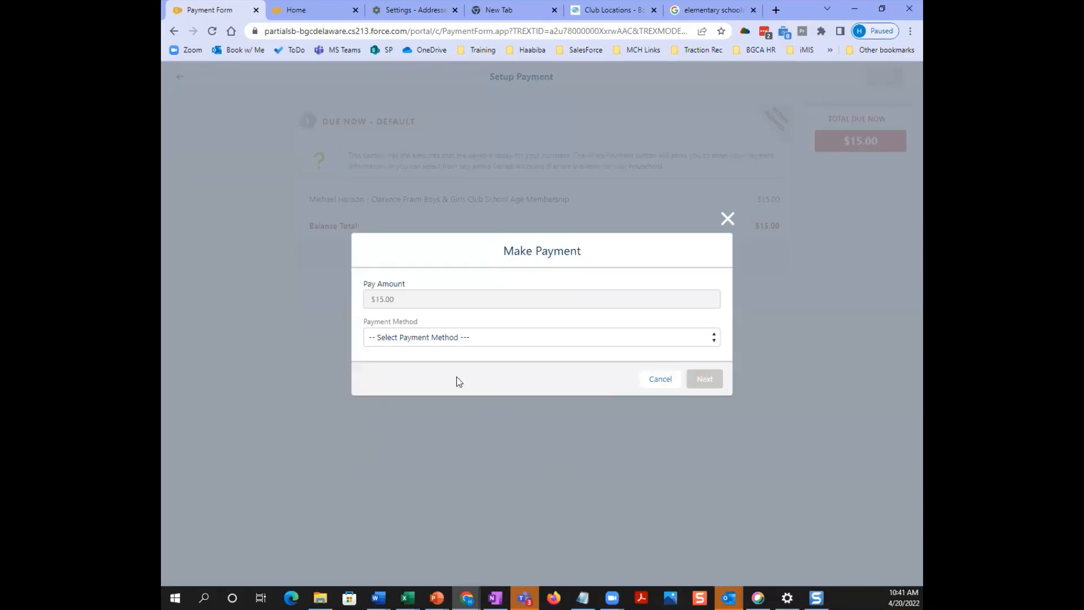
click(414, 341)
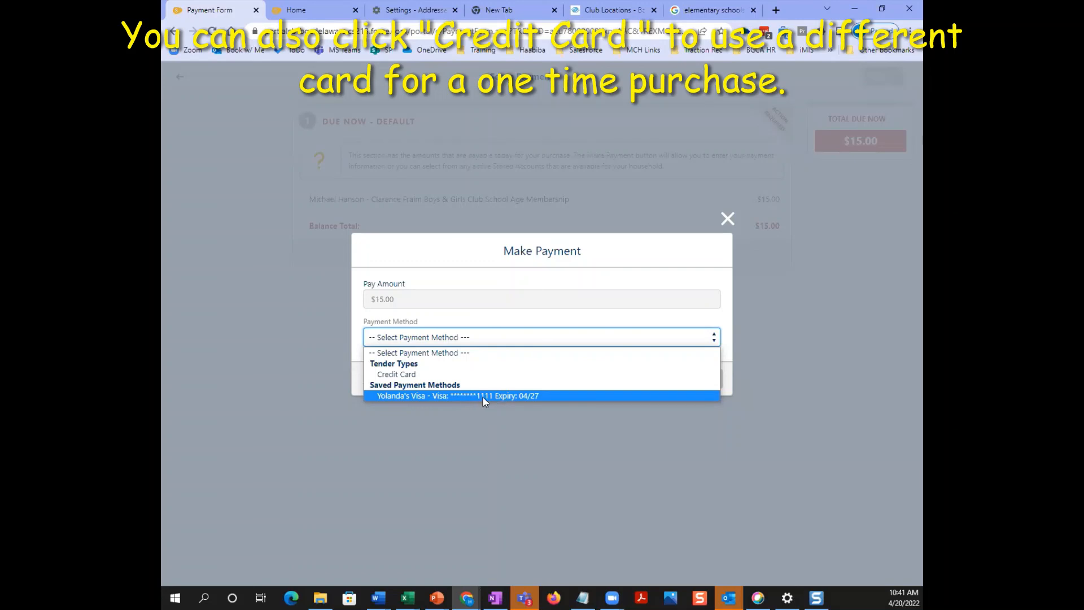
click(433, 398)
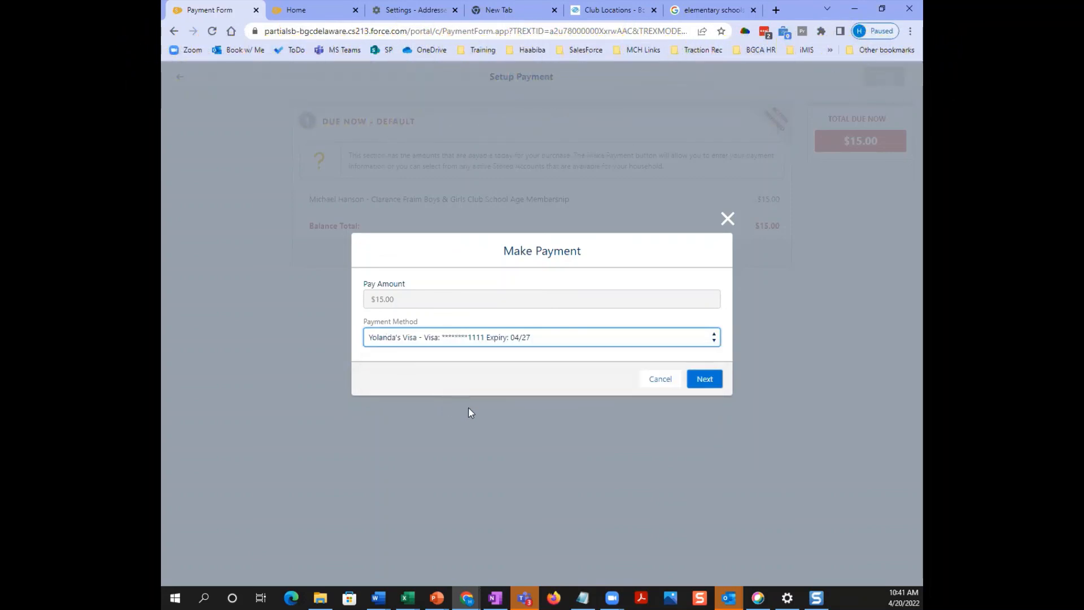
click(703, 380)
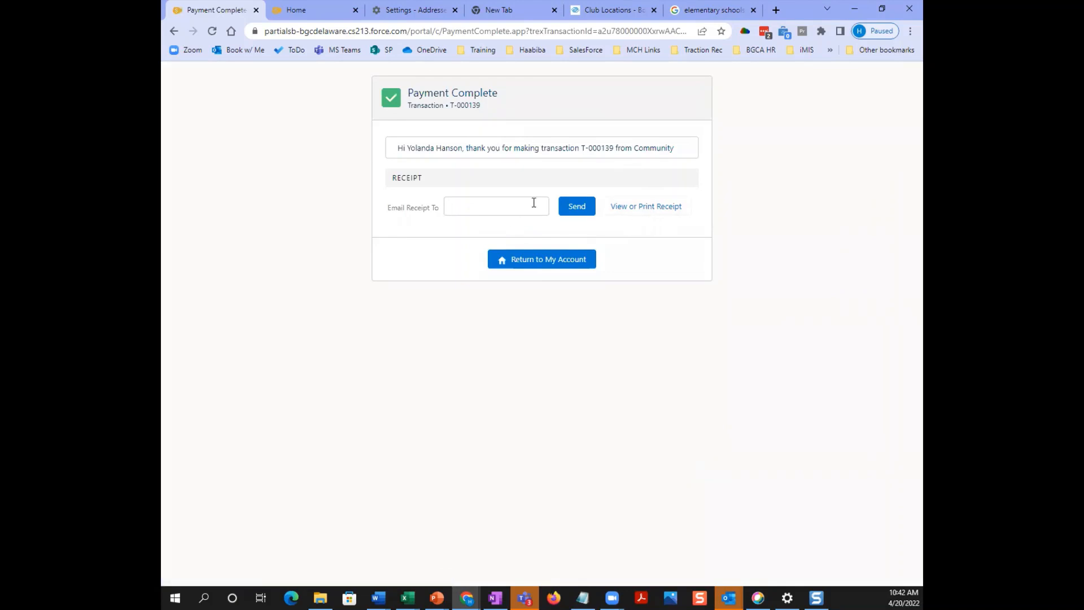
click(554, 267)
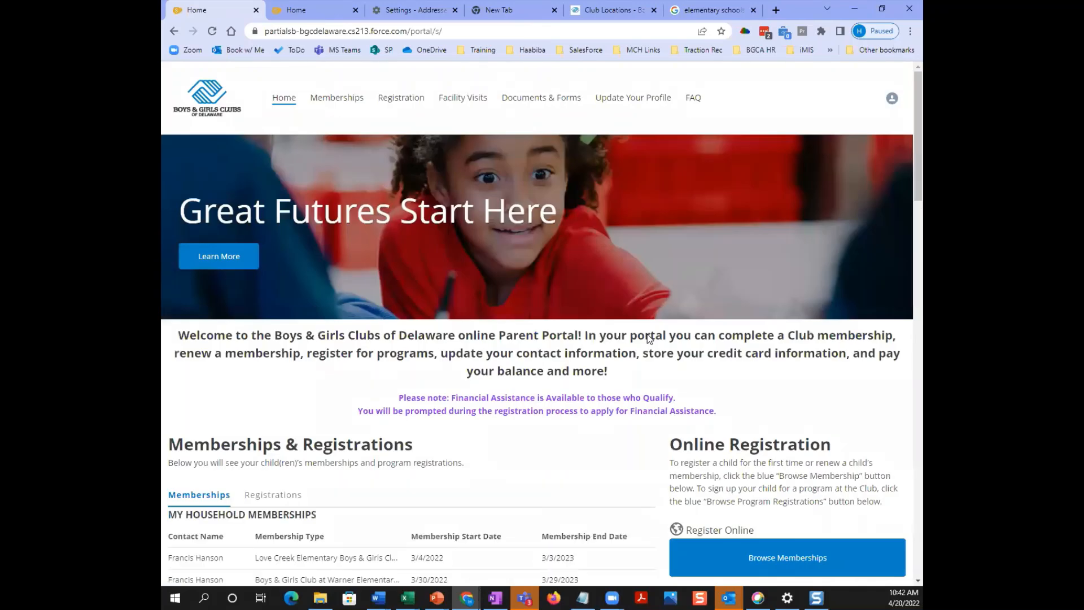
scroll(647, 334, down, 2)
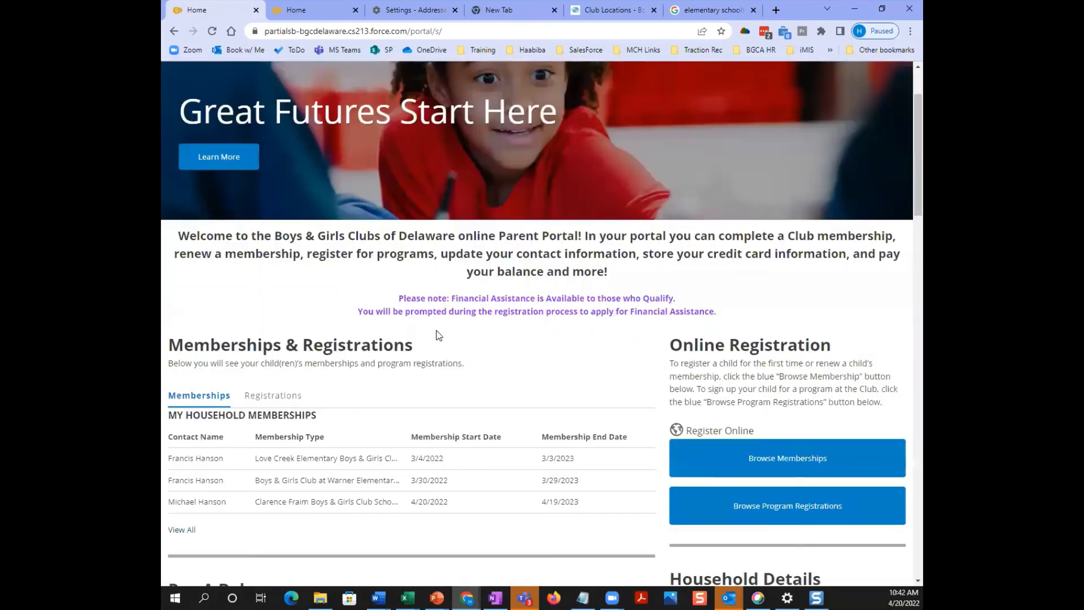
scroll(396, 349, down, 1)
scroll(398, 359, down, 1)
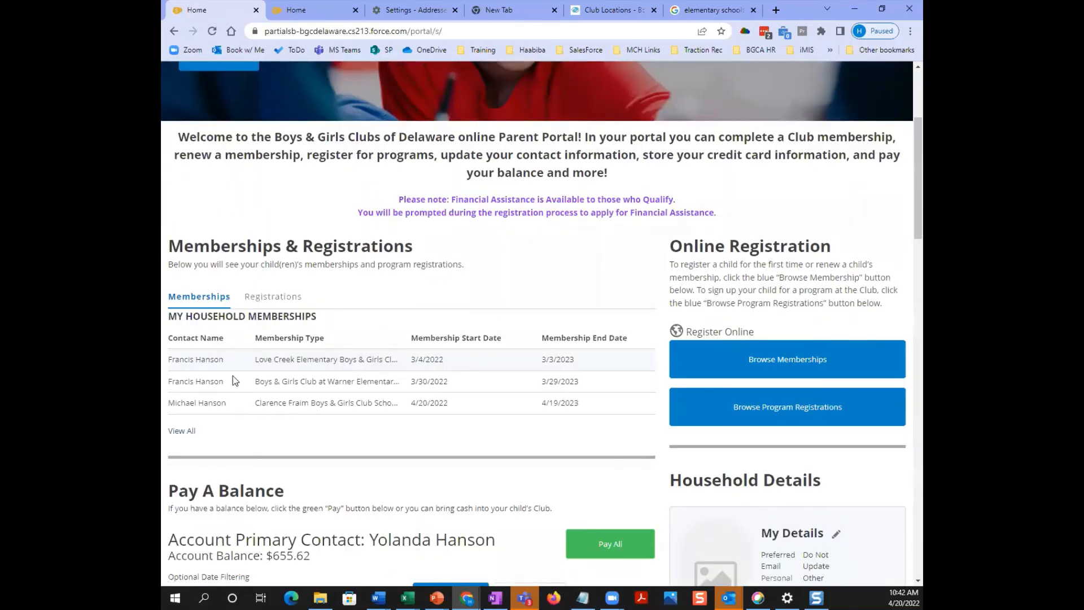